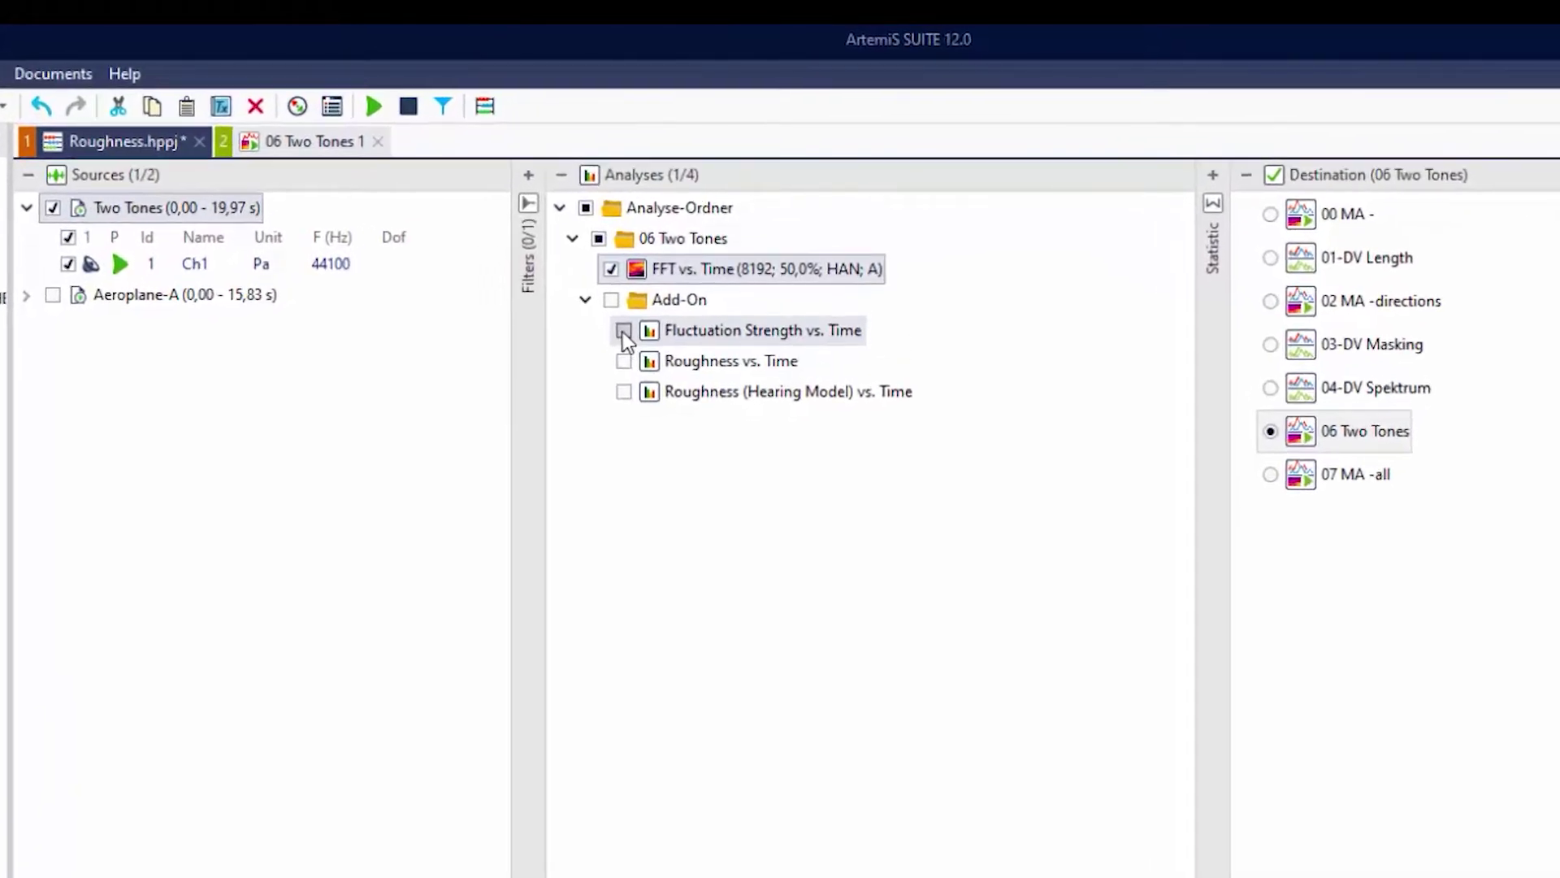
- Add Fluctuation Strength and Roughness vs. Time to the Two Tones analyses and run them
left_click(623, 330)
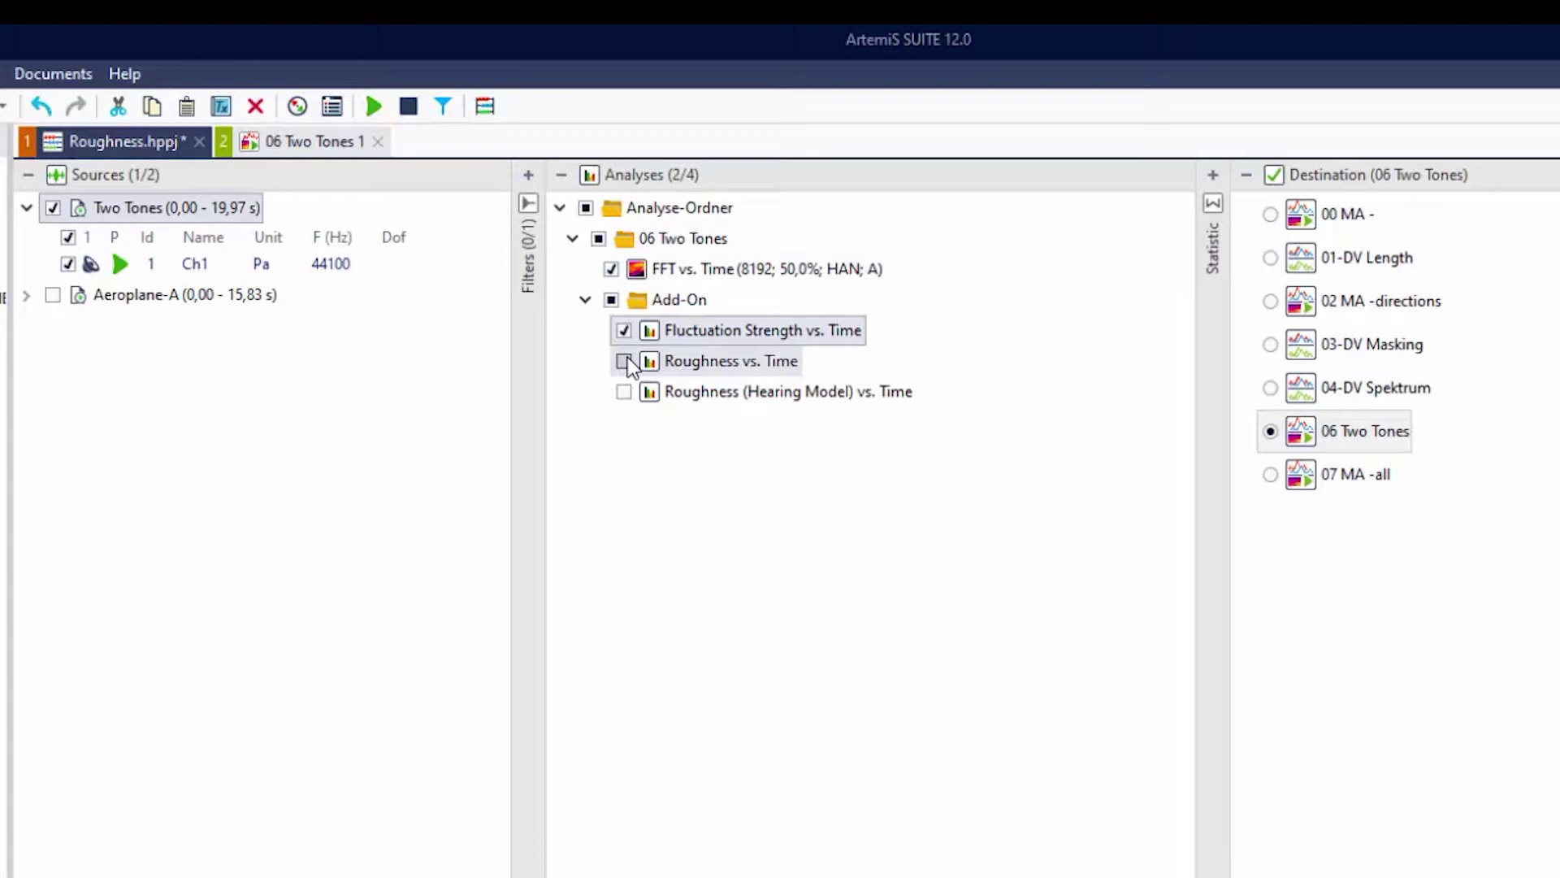
left_click(624, 361)
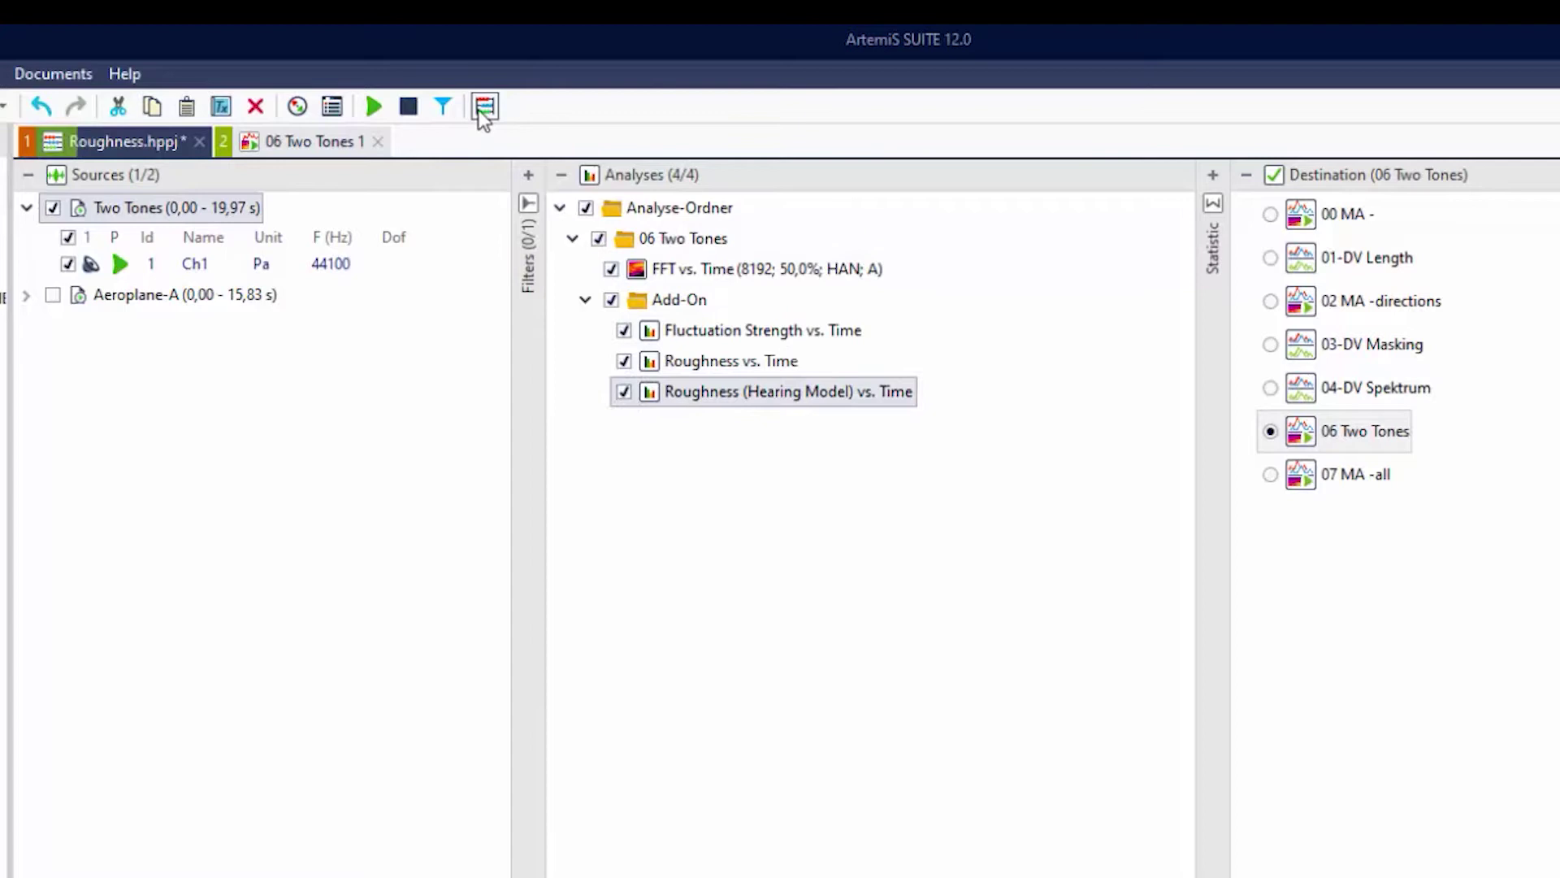
left_click(293, 141)
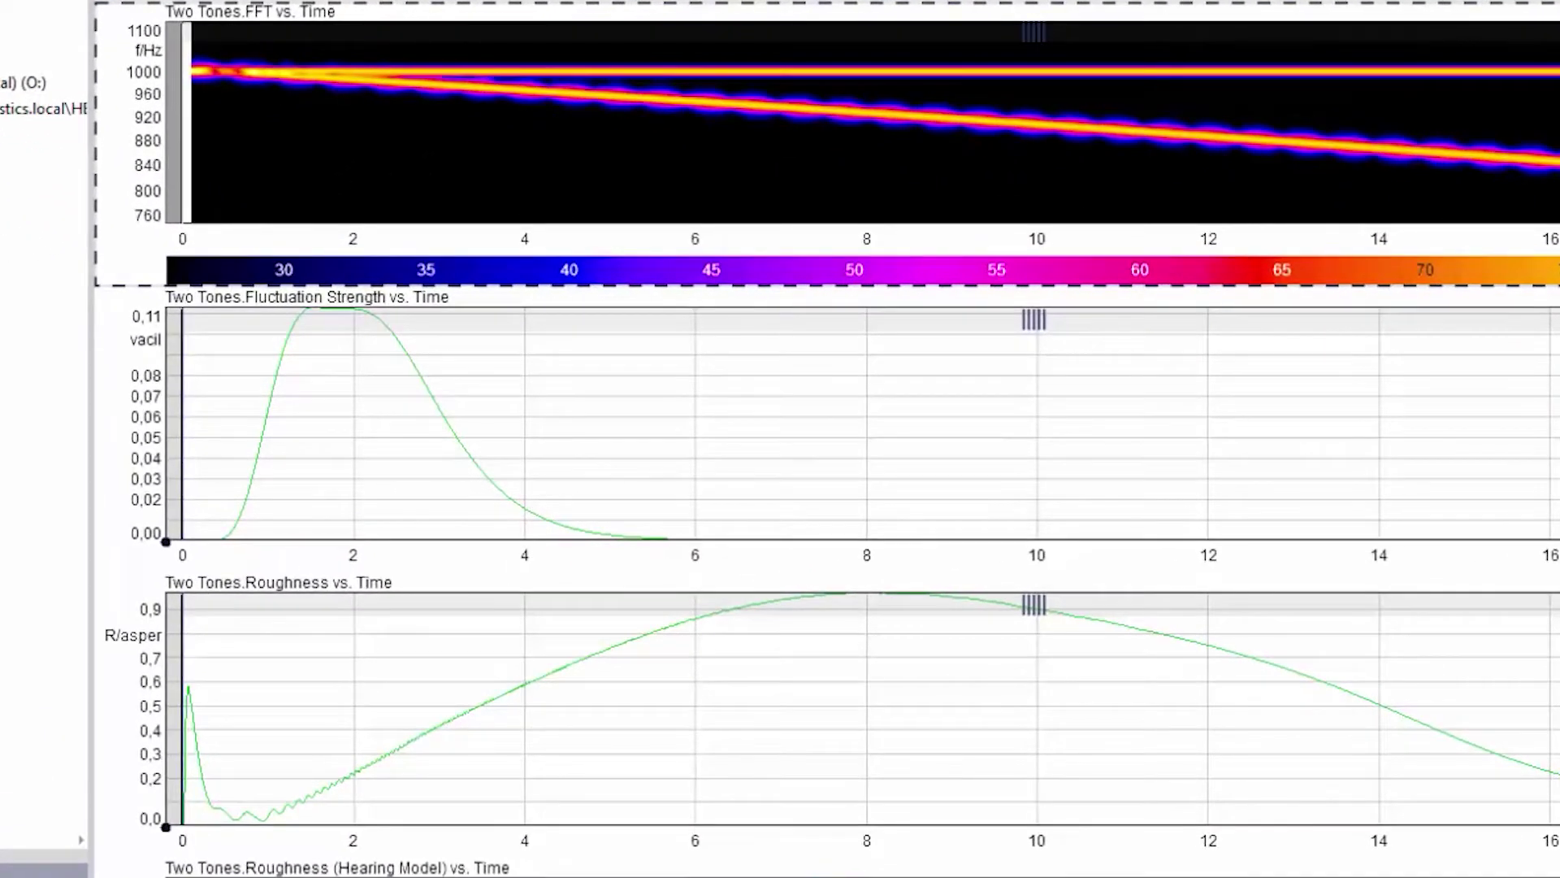
- Mark a playback window on the Fluctuation Strength chart and shift it from about 1.2 s to 3.3 s
left_click(813, 422)
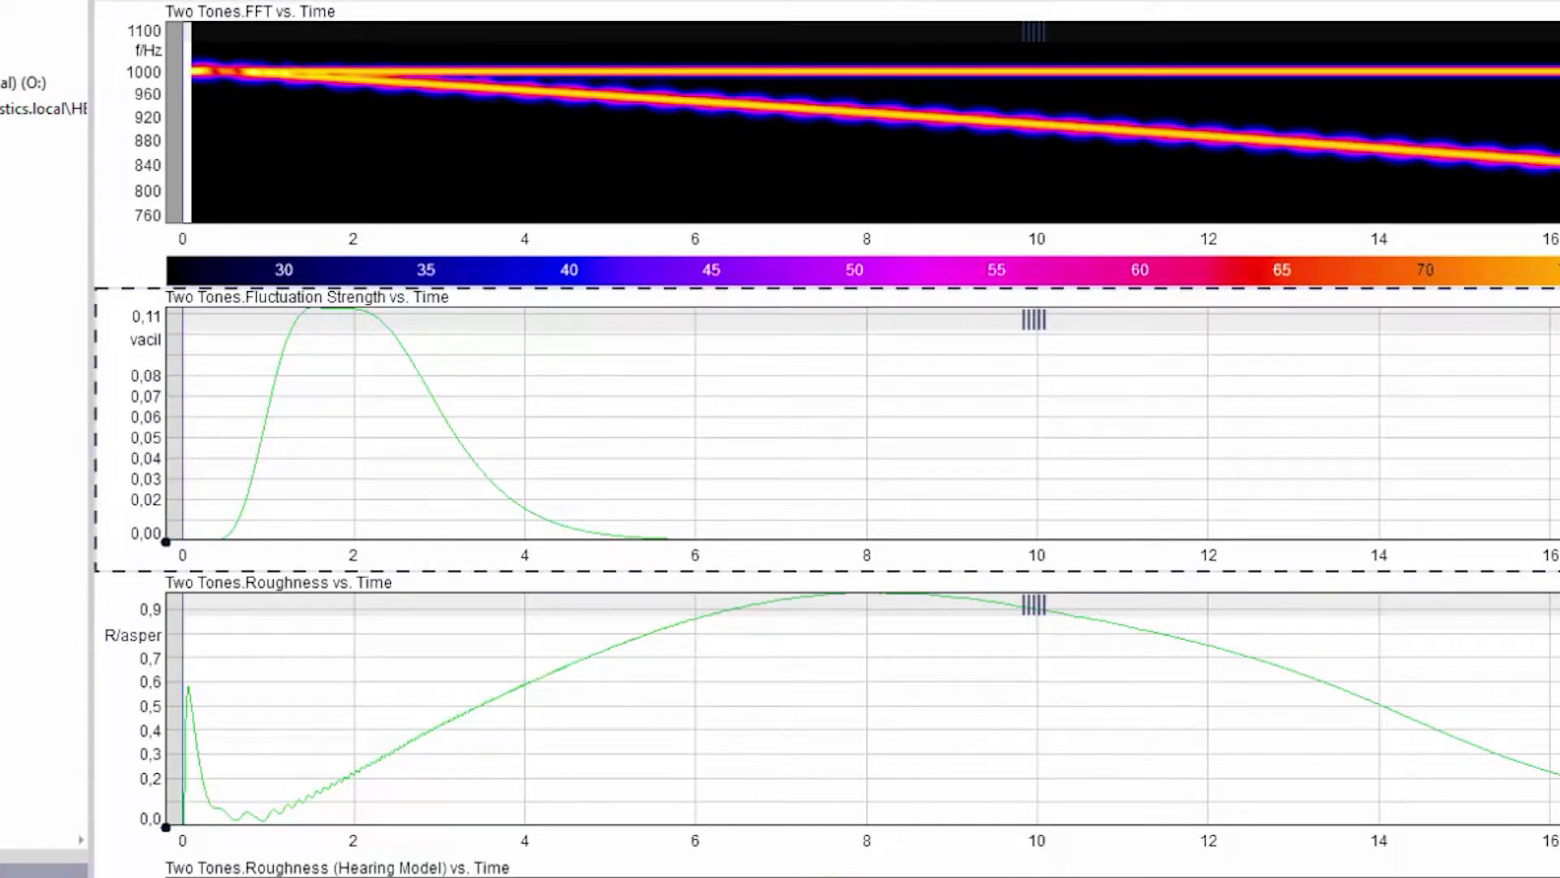
left_click_drag(894, 333, 379, 333)
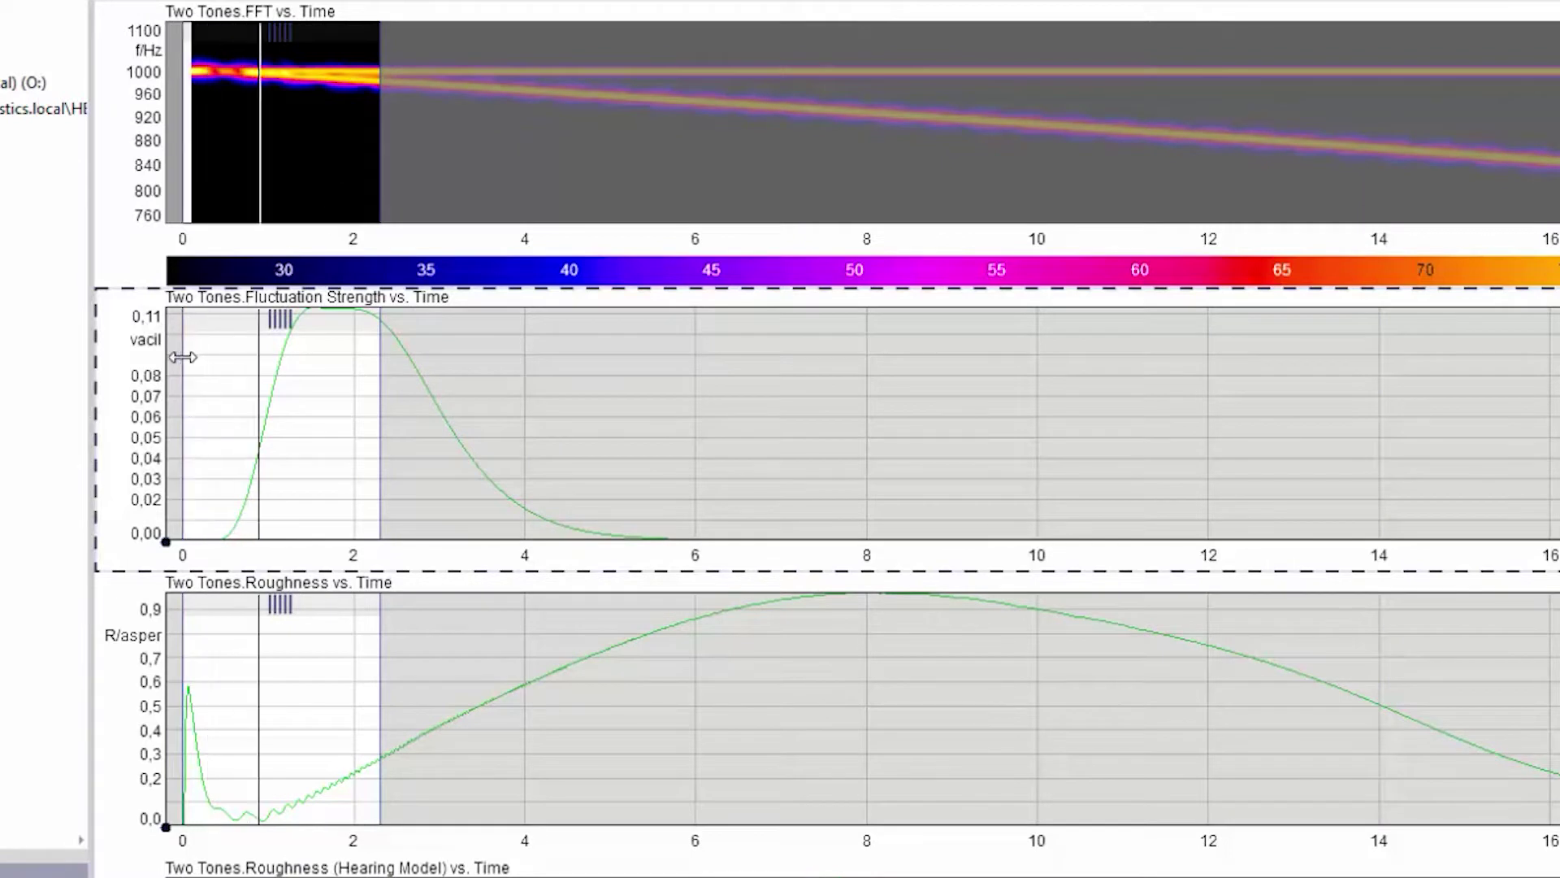
left_click_drag(193, 352, 306, 355)
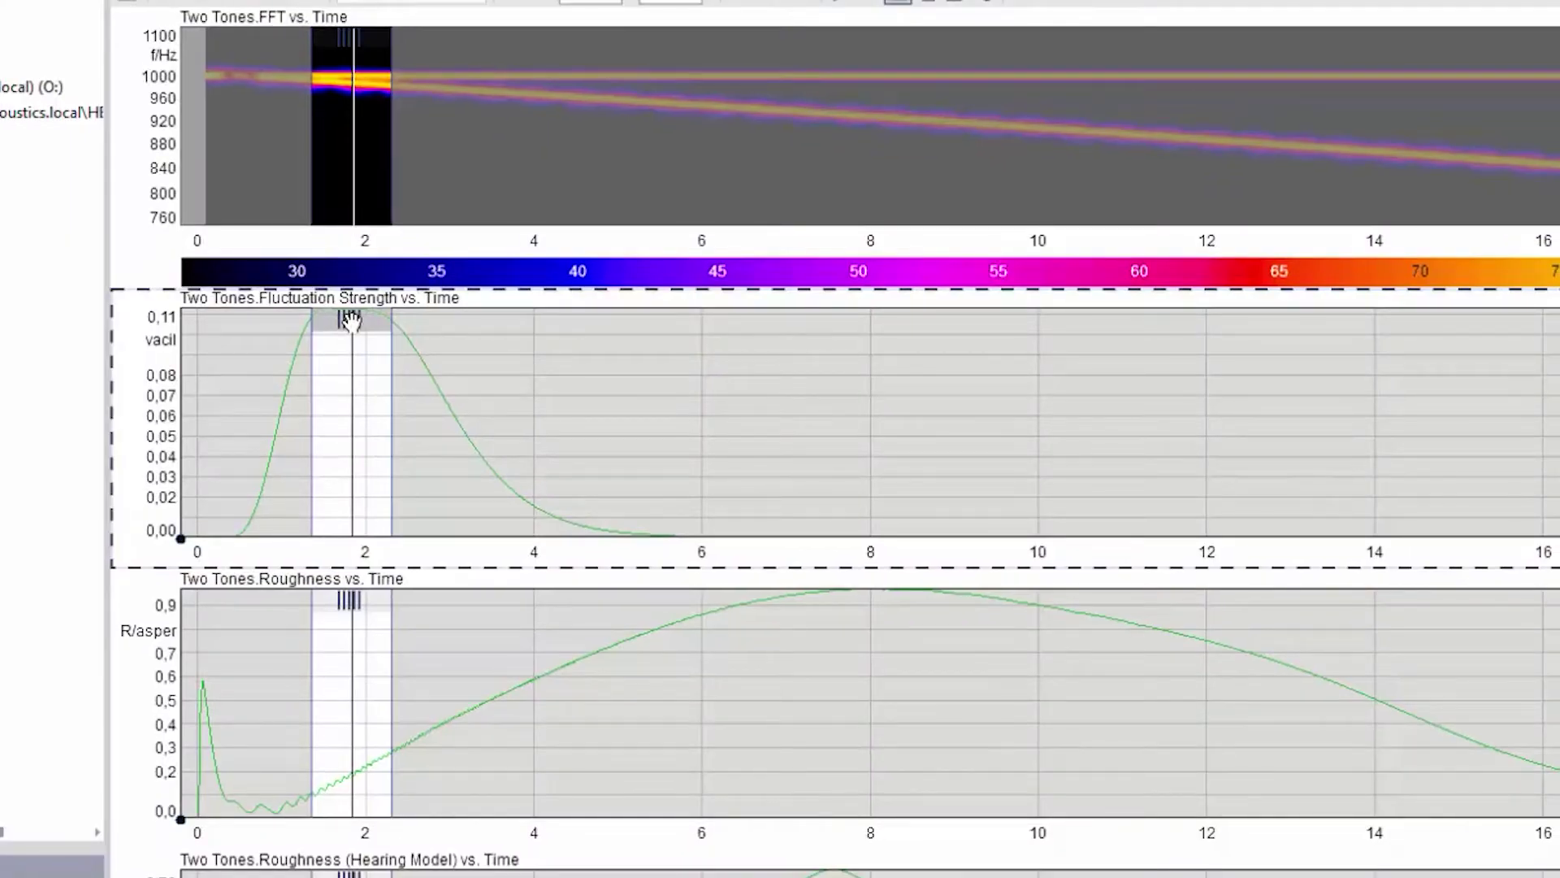
left_click_drag(351, 320, 379, 319)
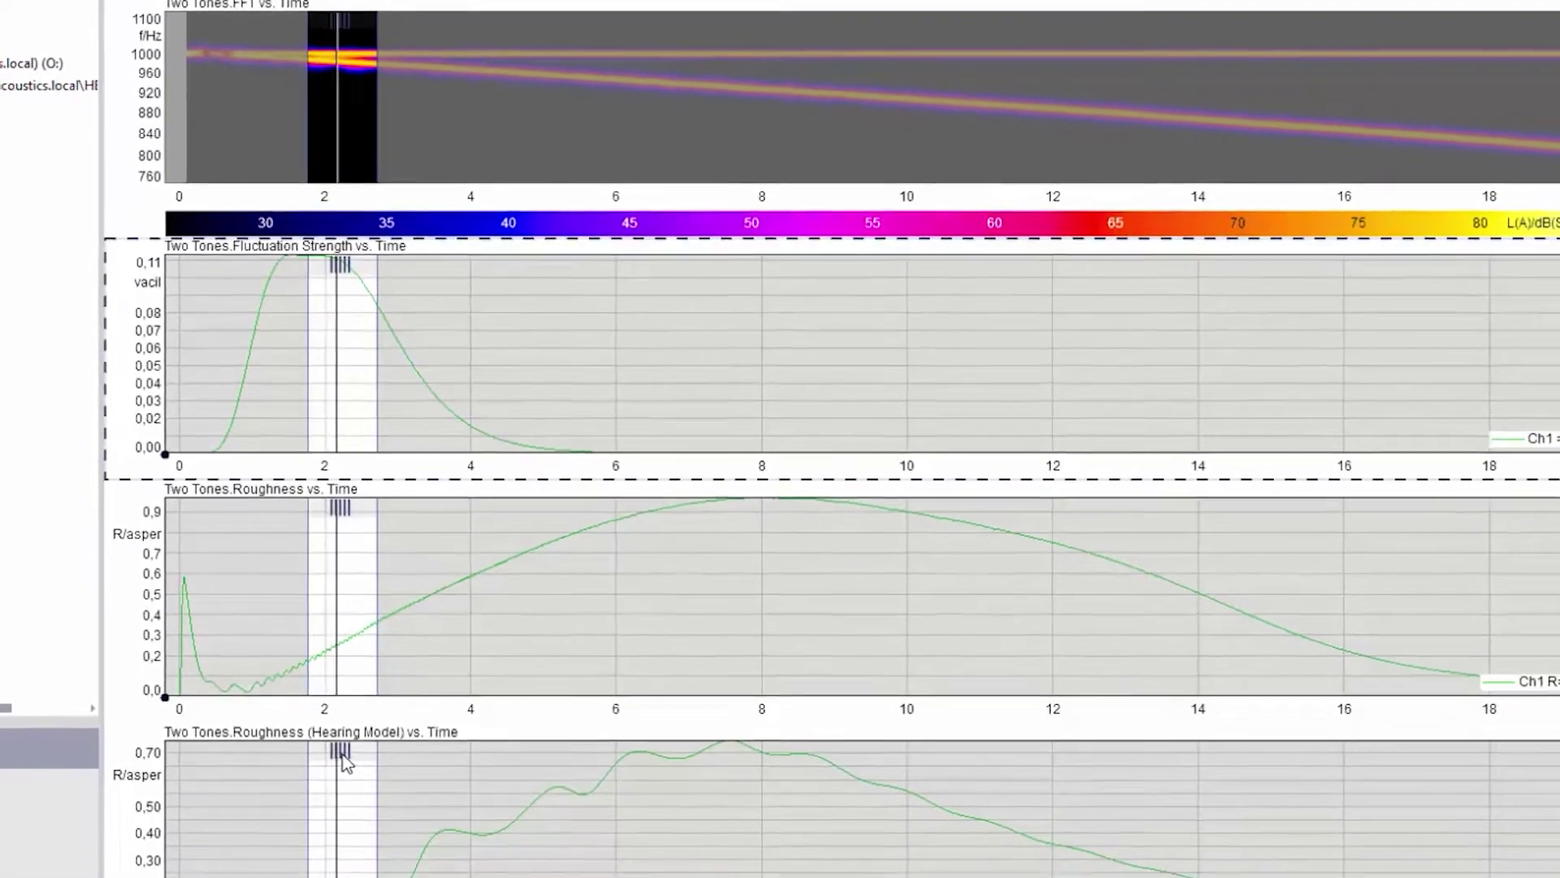
left_click_drag(346, 764, 442, 763)
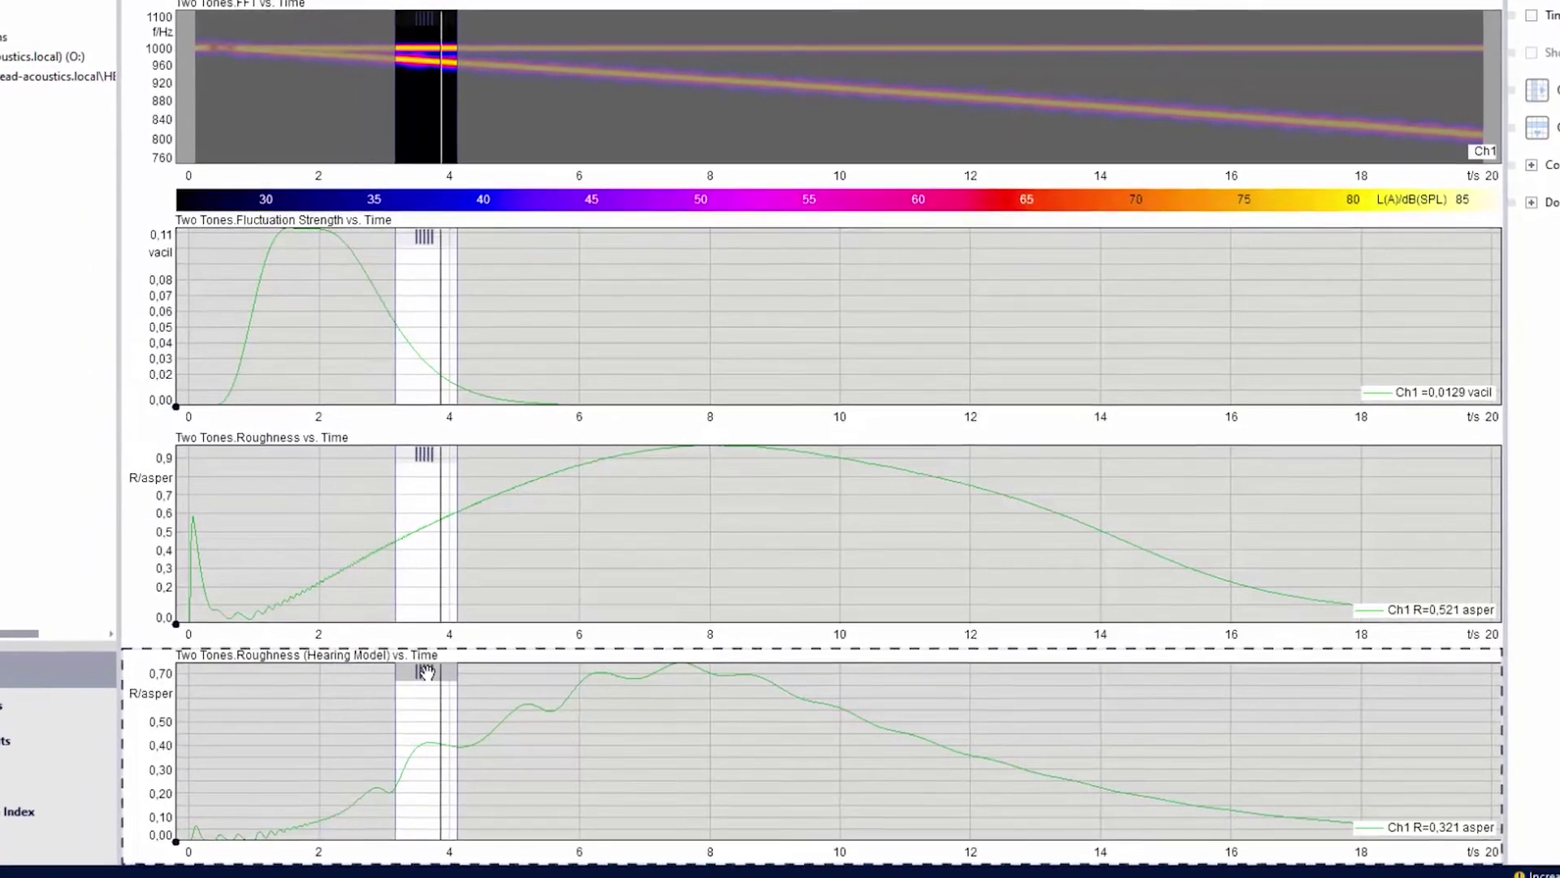
mouse_move(505, 728)
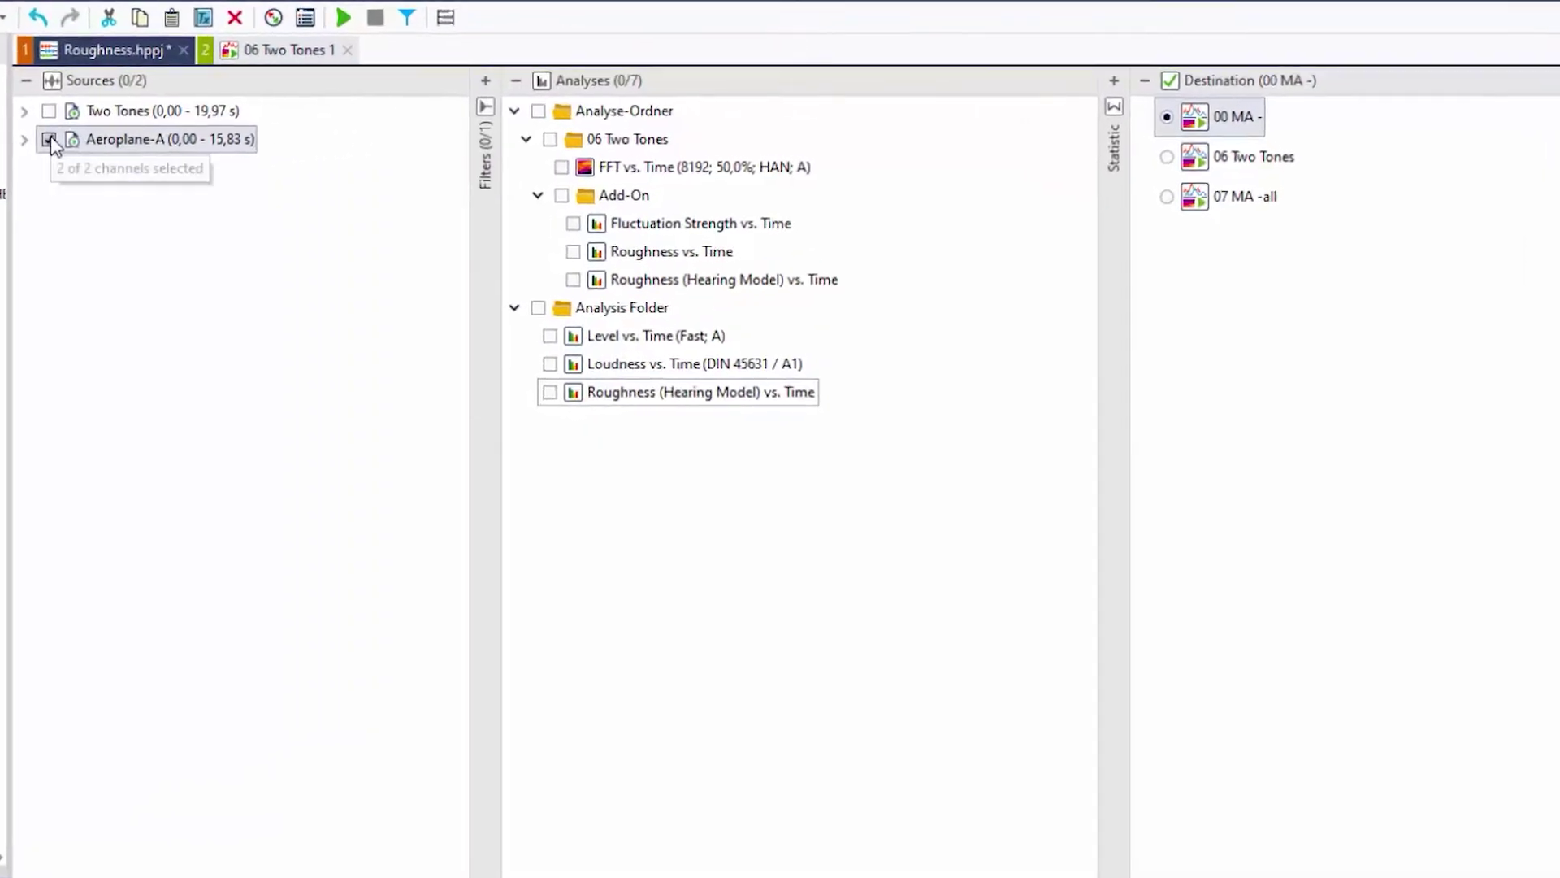
- Check Level vs. Time and Roughness (Hearing Model) vs. Time for Aeroplane-A and run the analysis
left_click(551, 338)
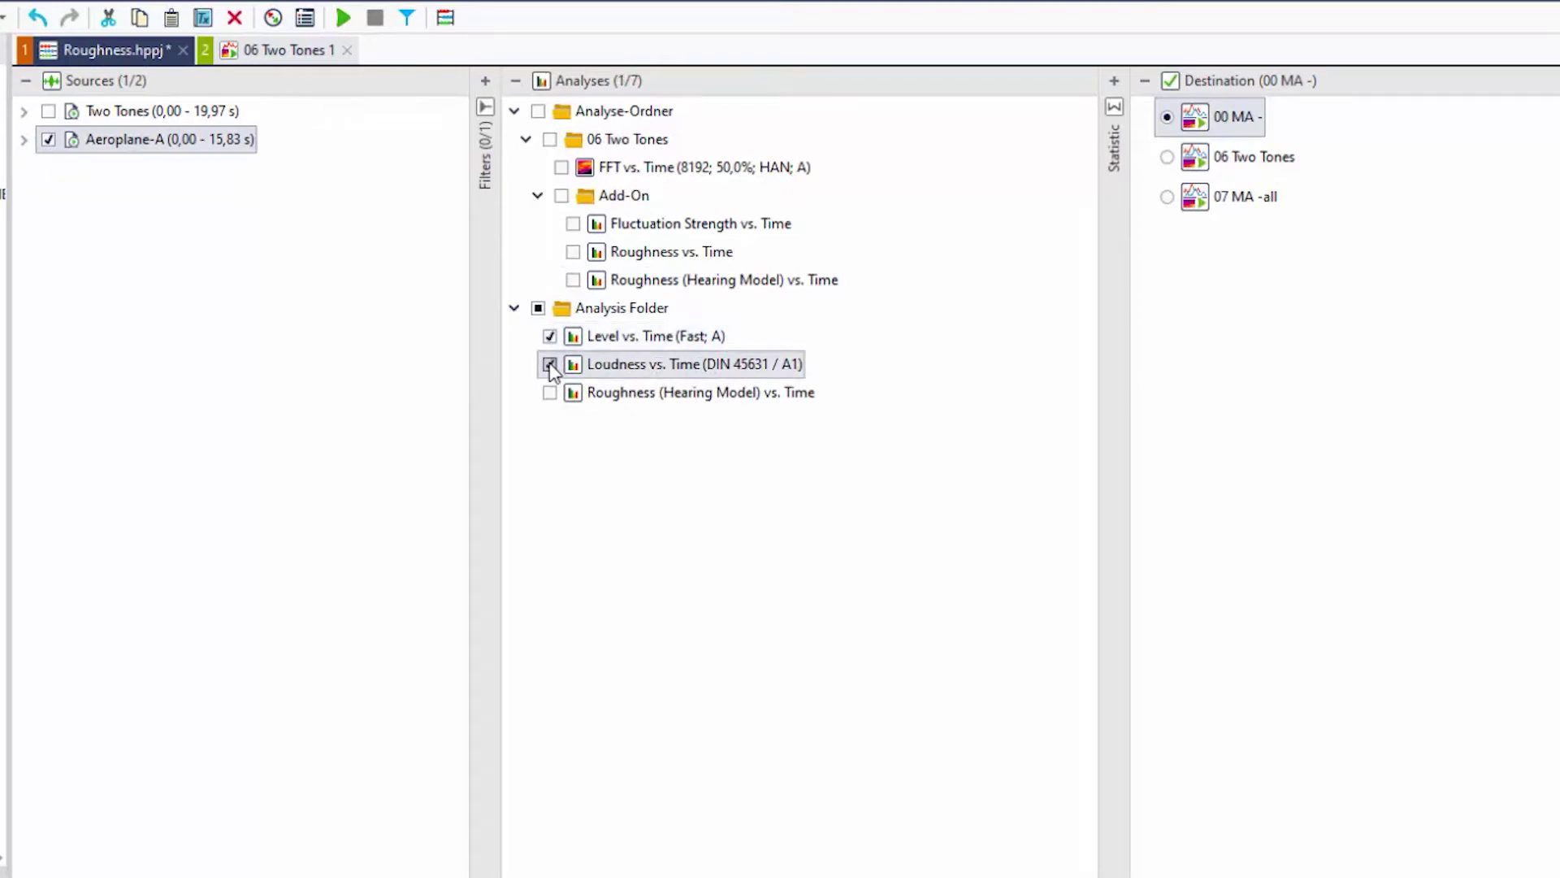
left_click(550, 393)
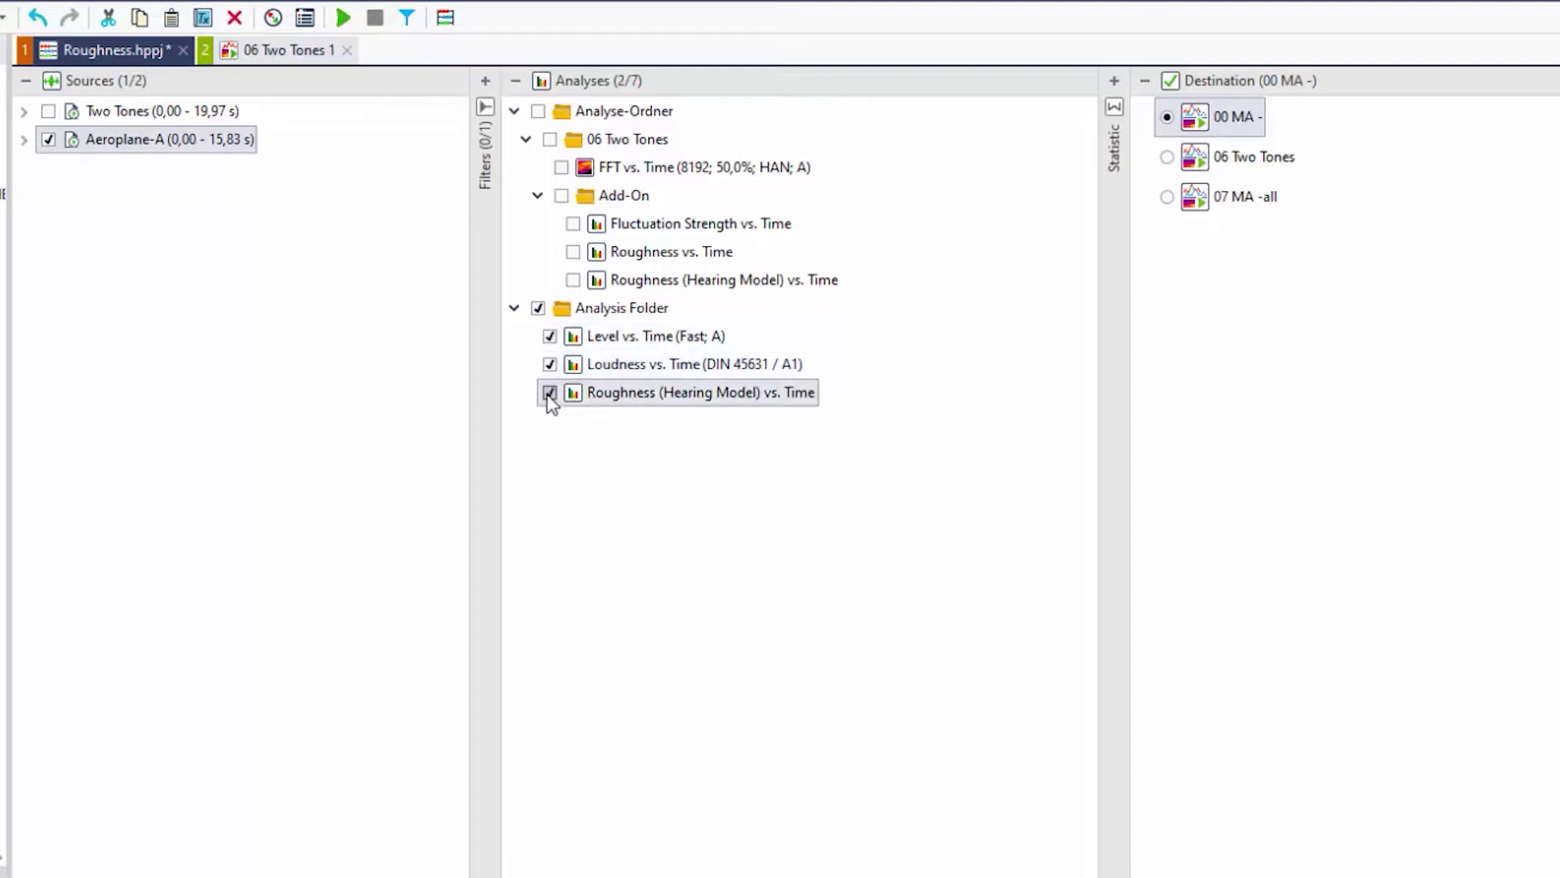
left_click(446, 19)
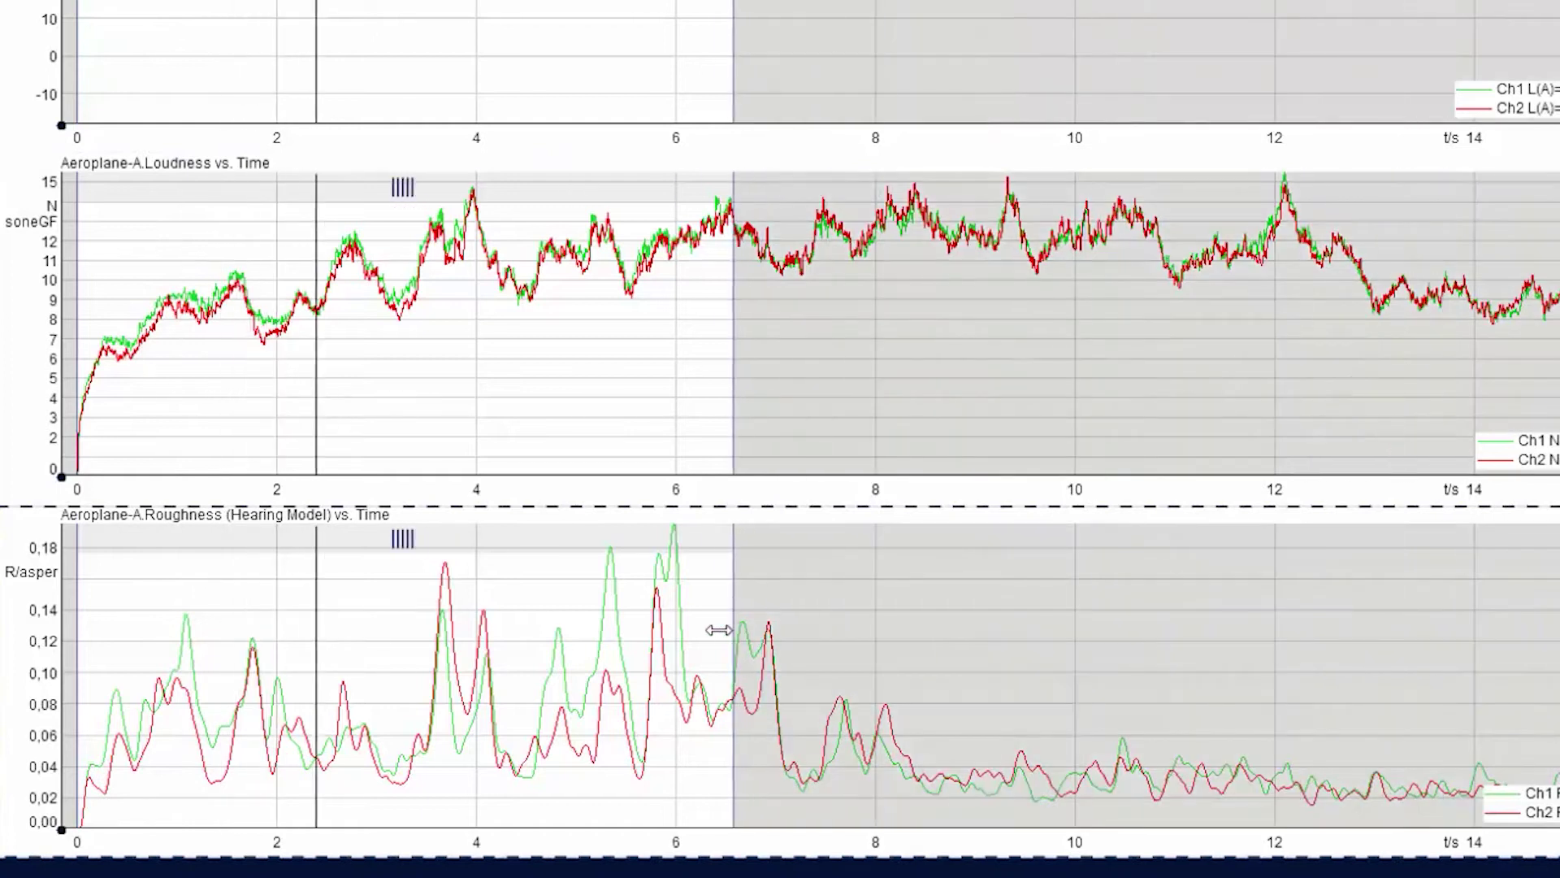
- Mark a time range in the Aeroplane-A graphs, move it to 9–10 s, then back to 6–7 s
mouse_move(165, 628)
left_mouse_down()
mouse_move(522, 638)
mouse_move(624, 622)
mouse_move(597, 623)
left_mouse_up()
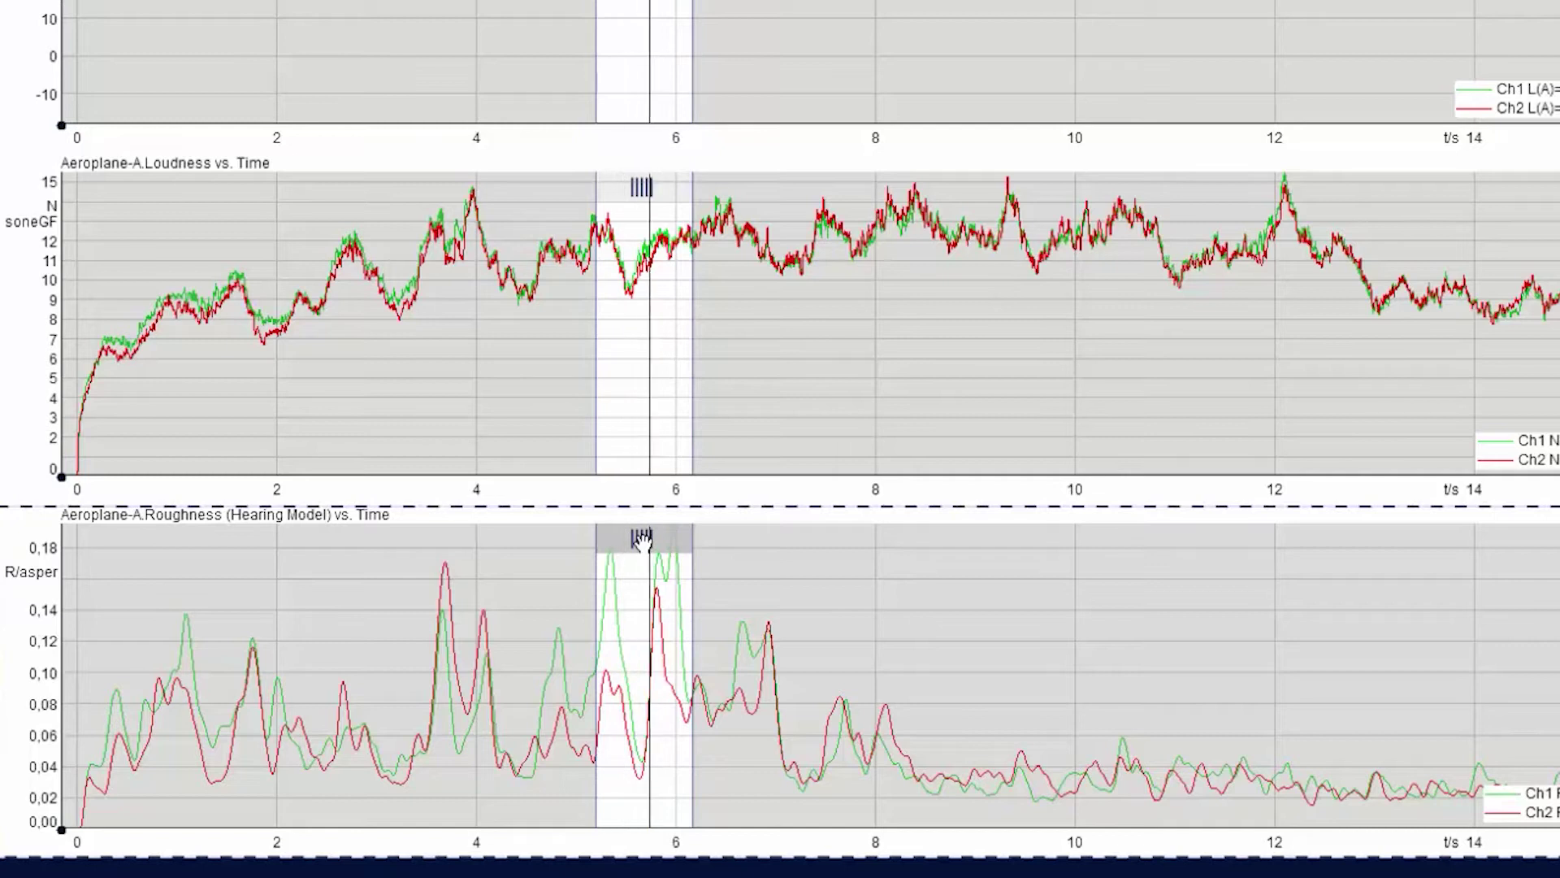
left_click_drag(642, 540, 1021, 578)
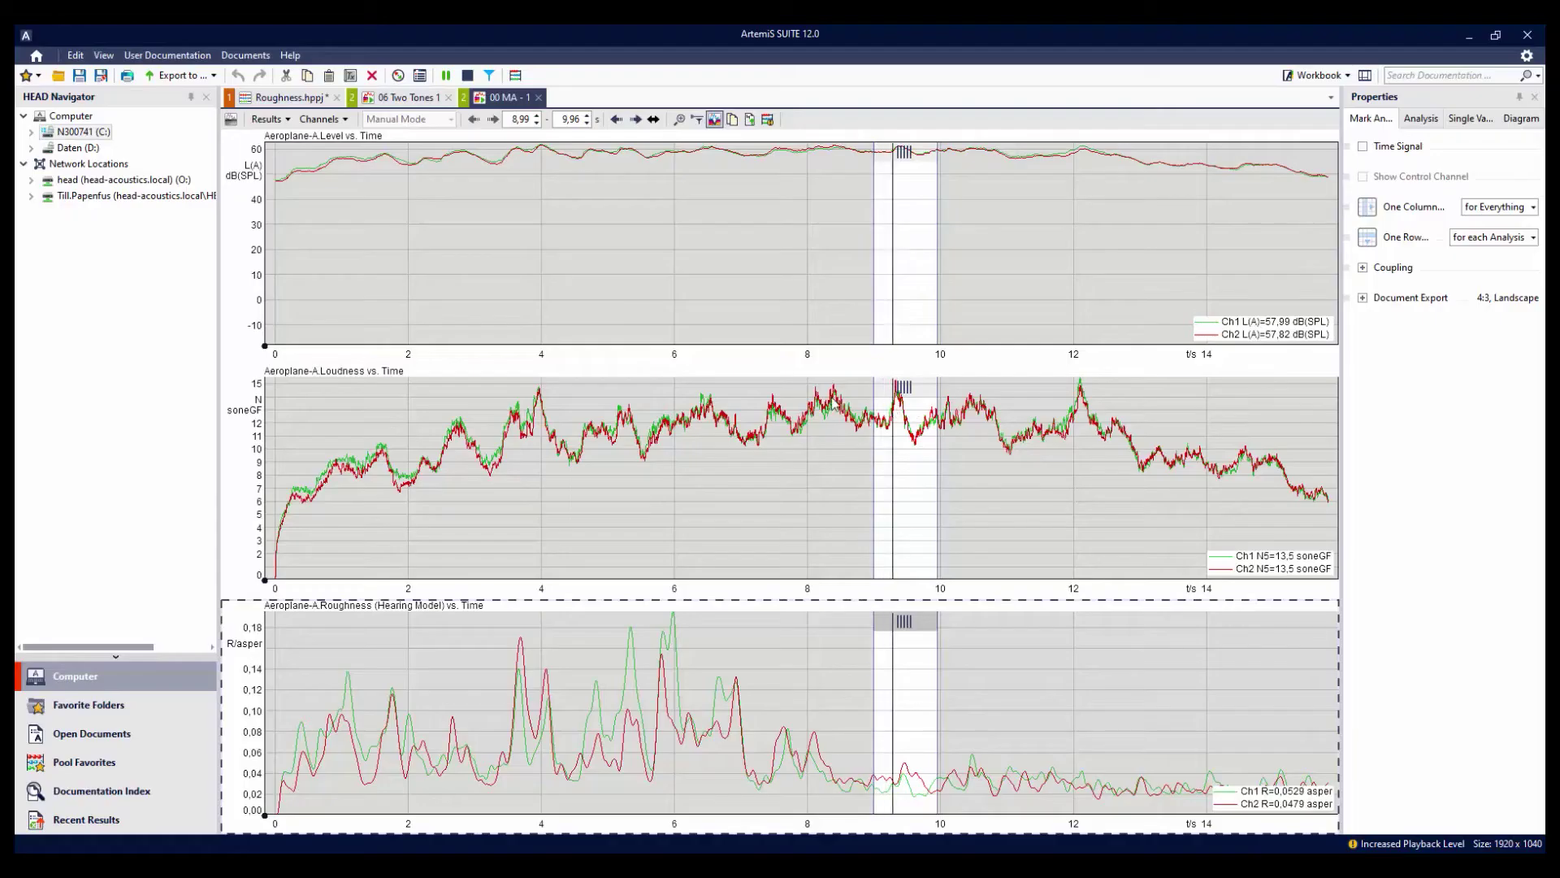
left_click_drag(905, 623, 696, 633)
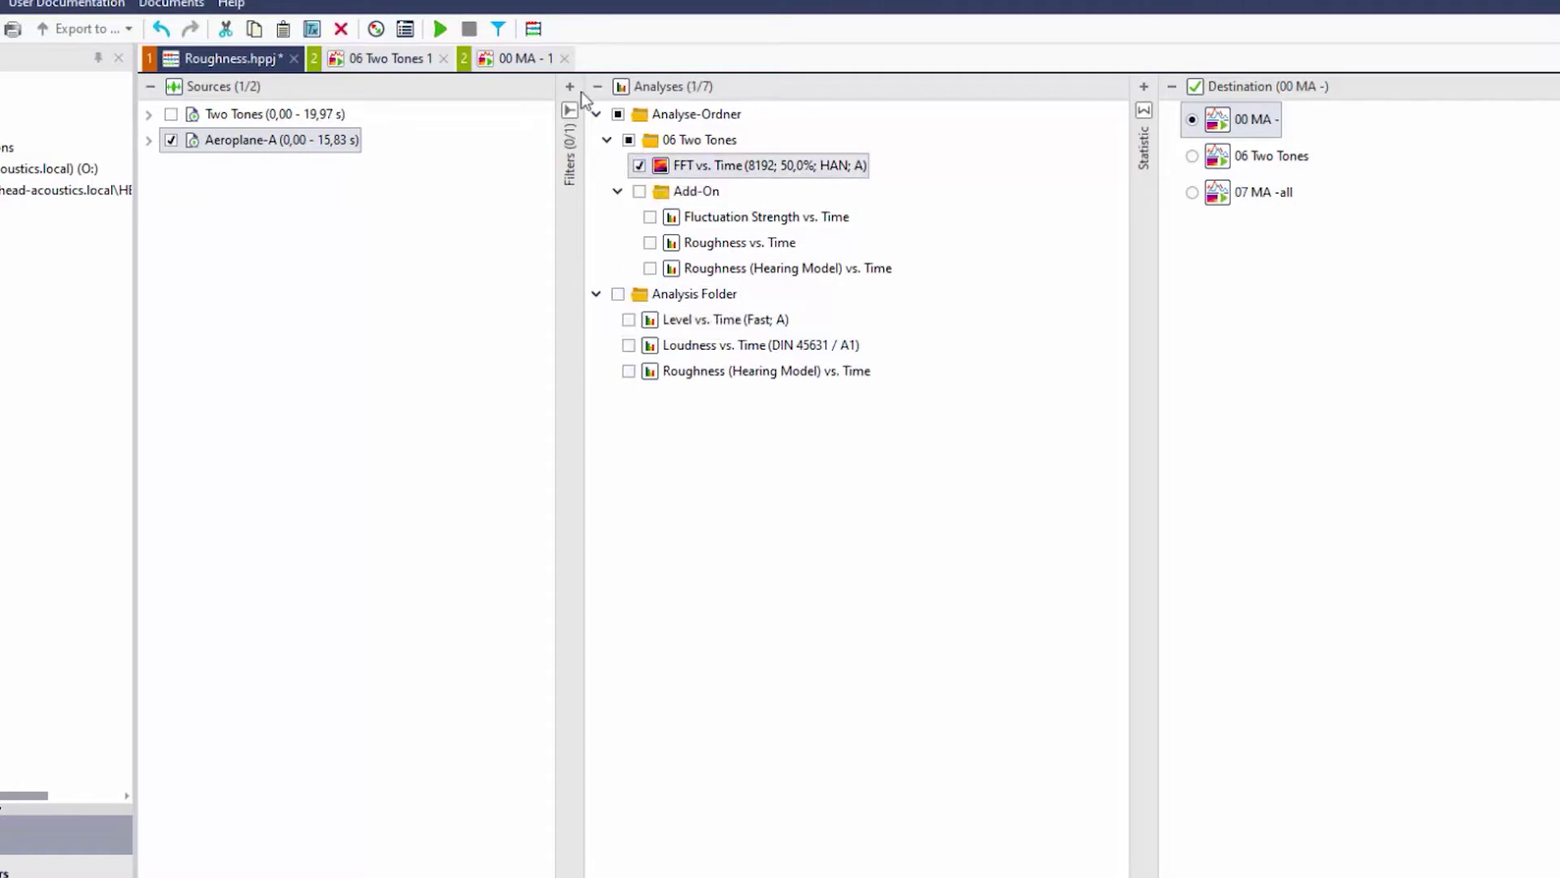
- Compute the FFT spectrogram of Aeroplane-A and zoom in on its frequency axis
left_click(537, 31)
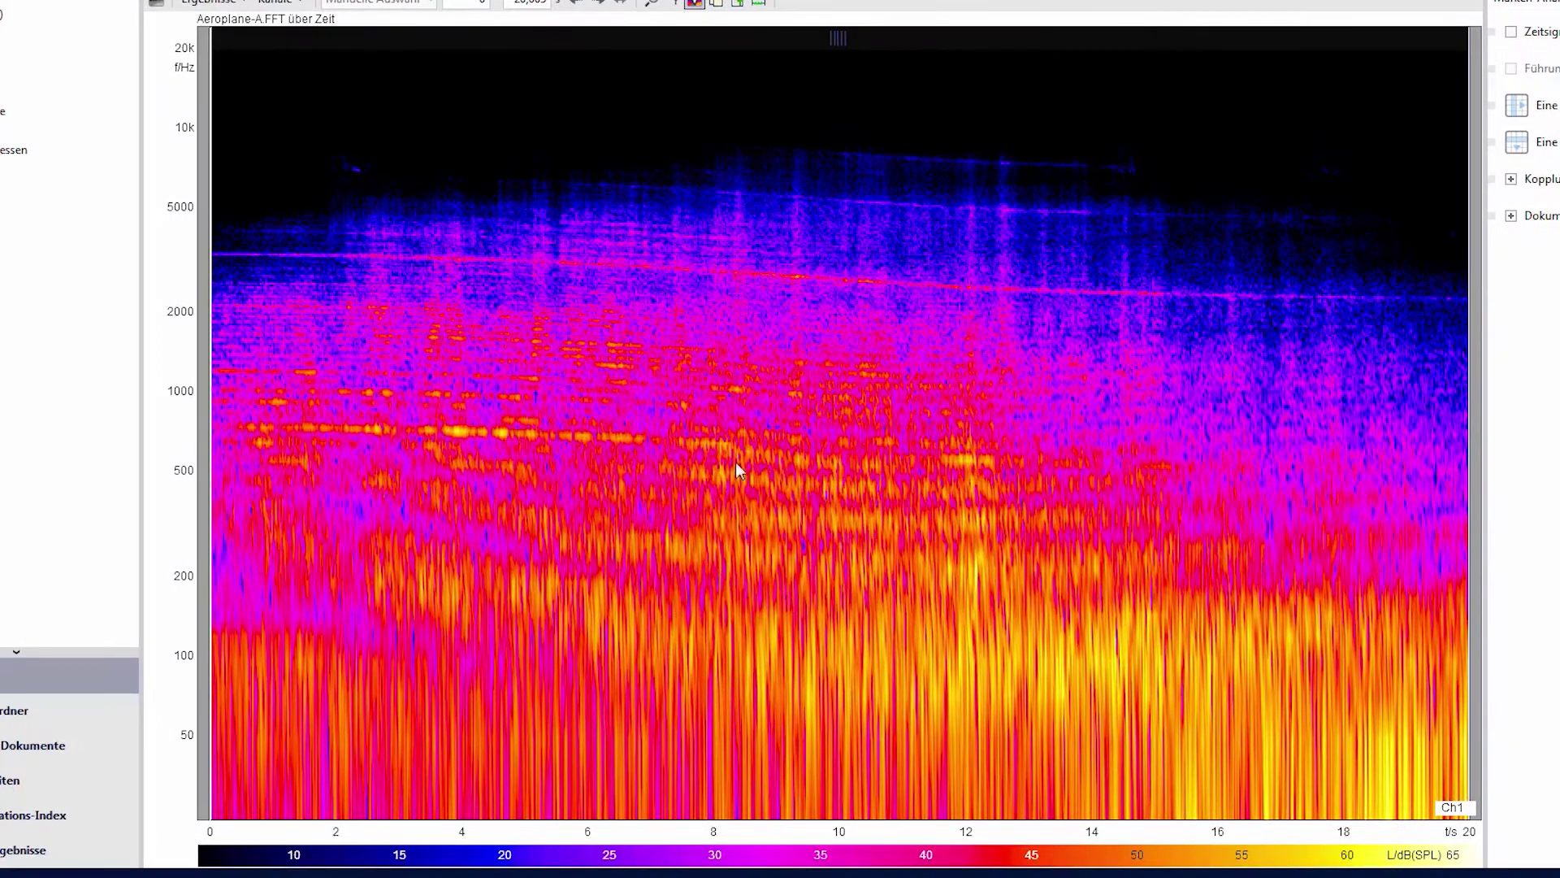
left_click(177, 539)
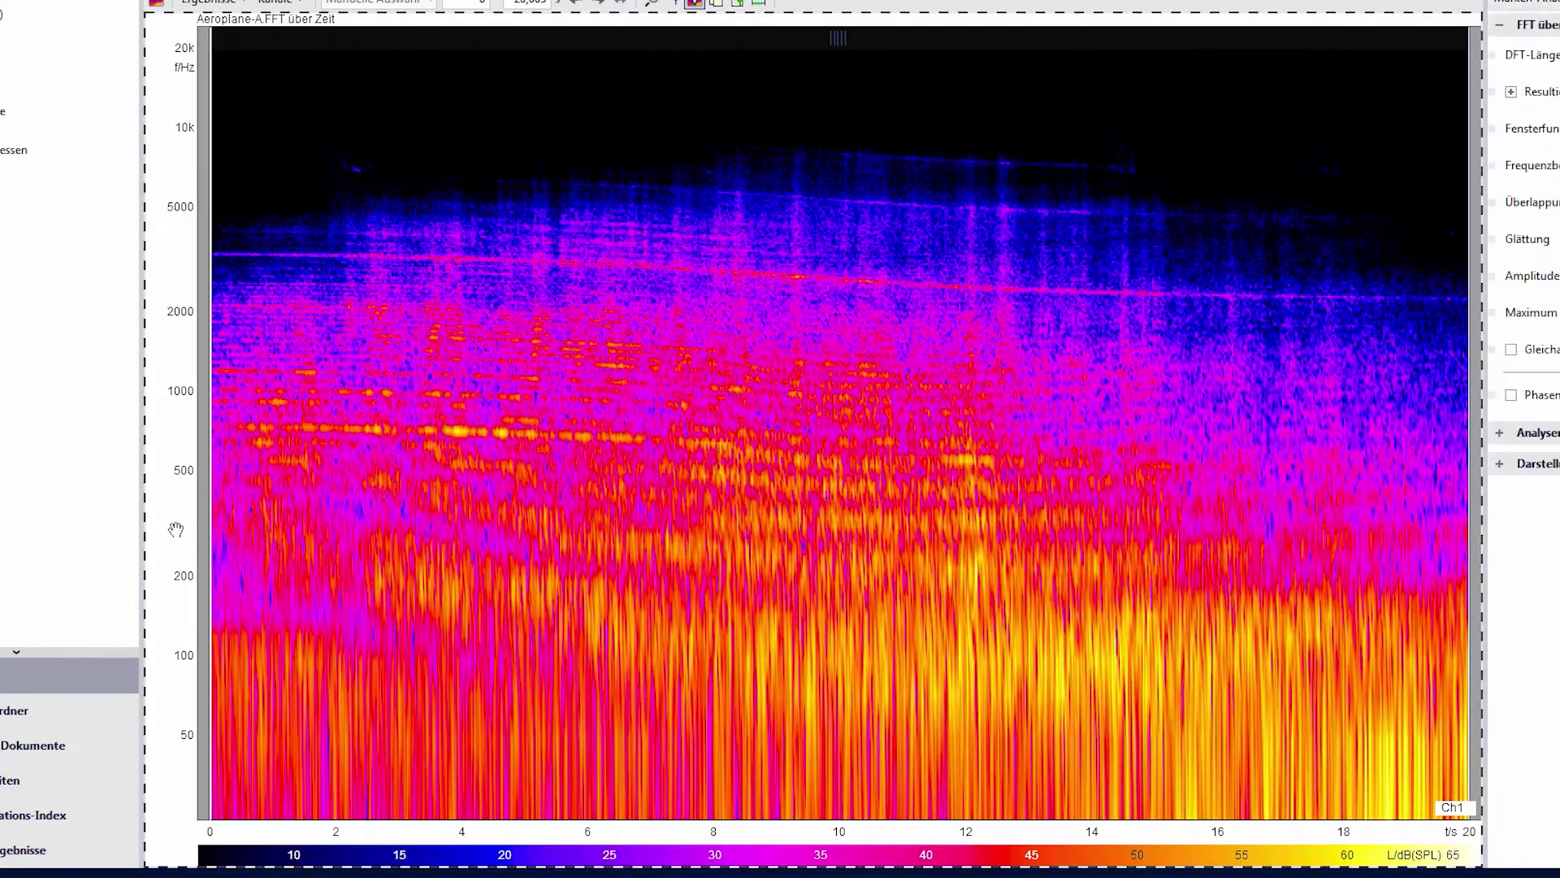
scroll(182, 524, "up", 5)
scroll(184, 516, "up", 1)
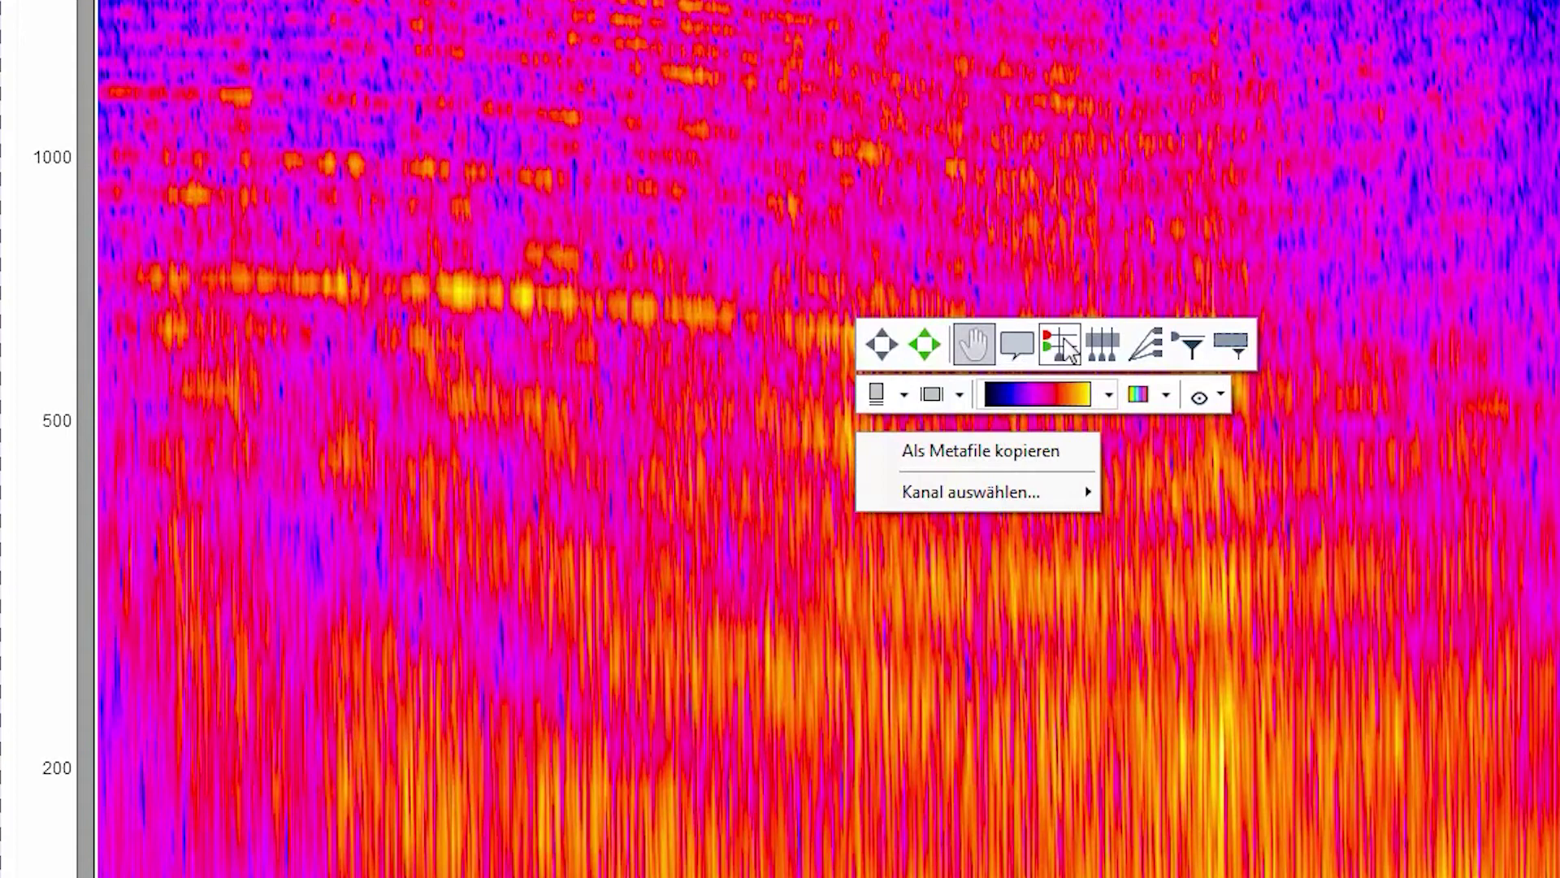
- Measure level differences between the spectrogram's tonal lines, such as around 1000 Hz, with the crosshair cursor
left_click(1060, 345)
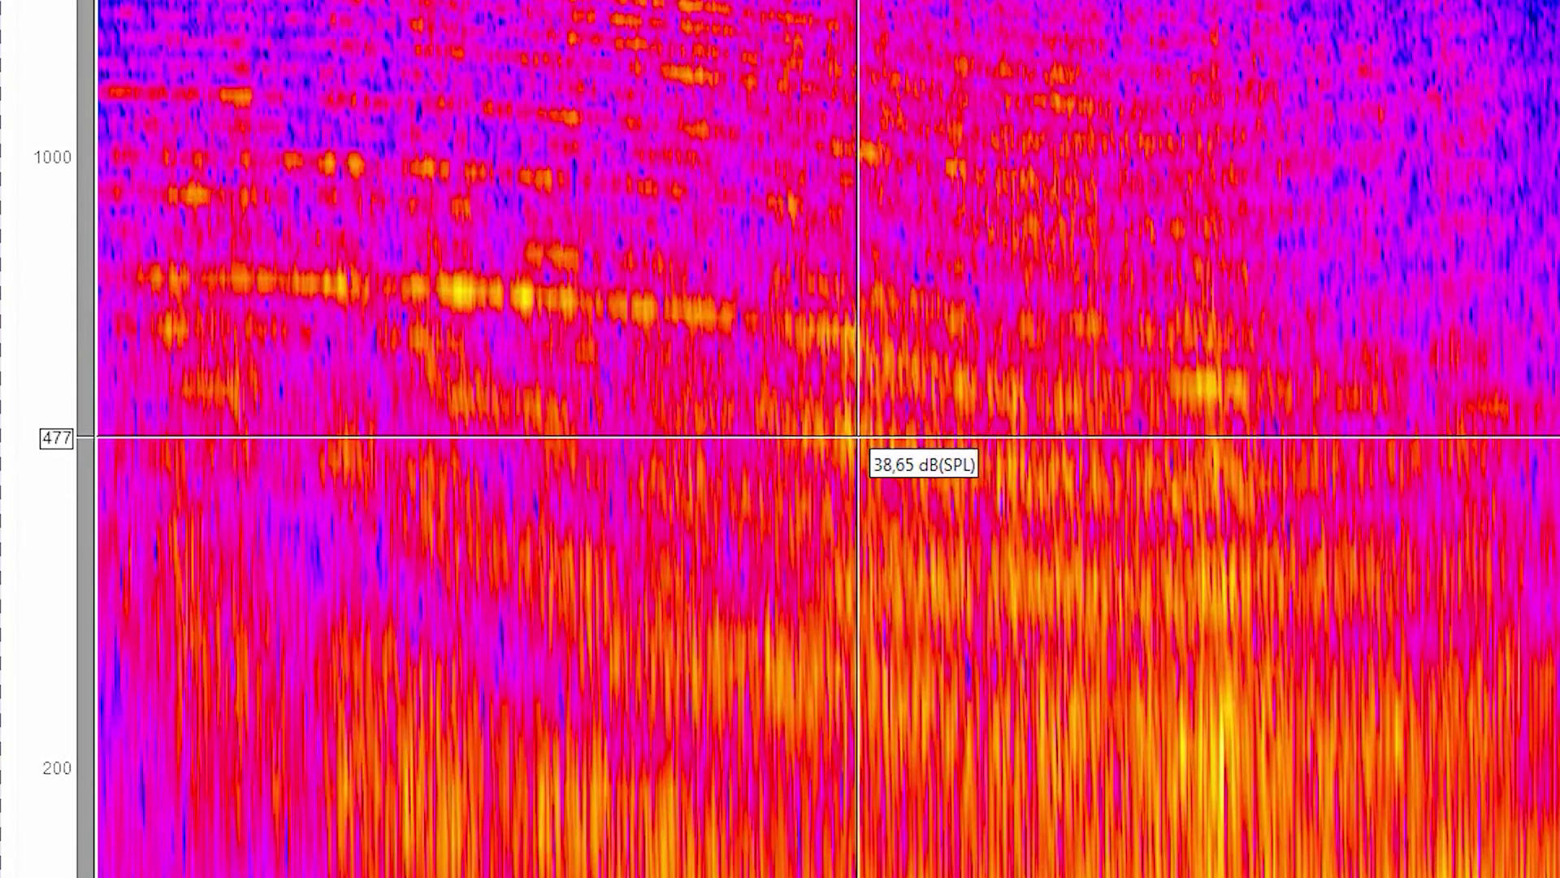
left_click_drag(858, 437, 846, 164)
left_click(839, 280)
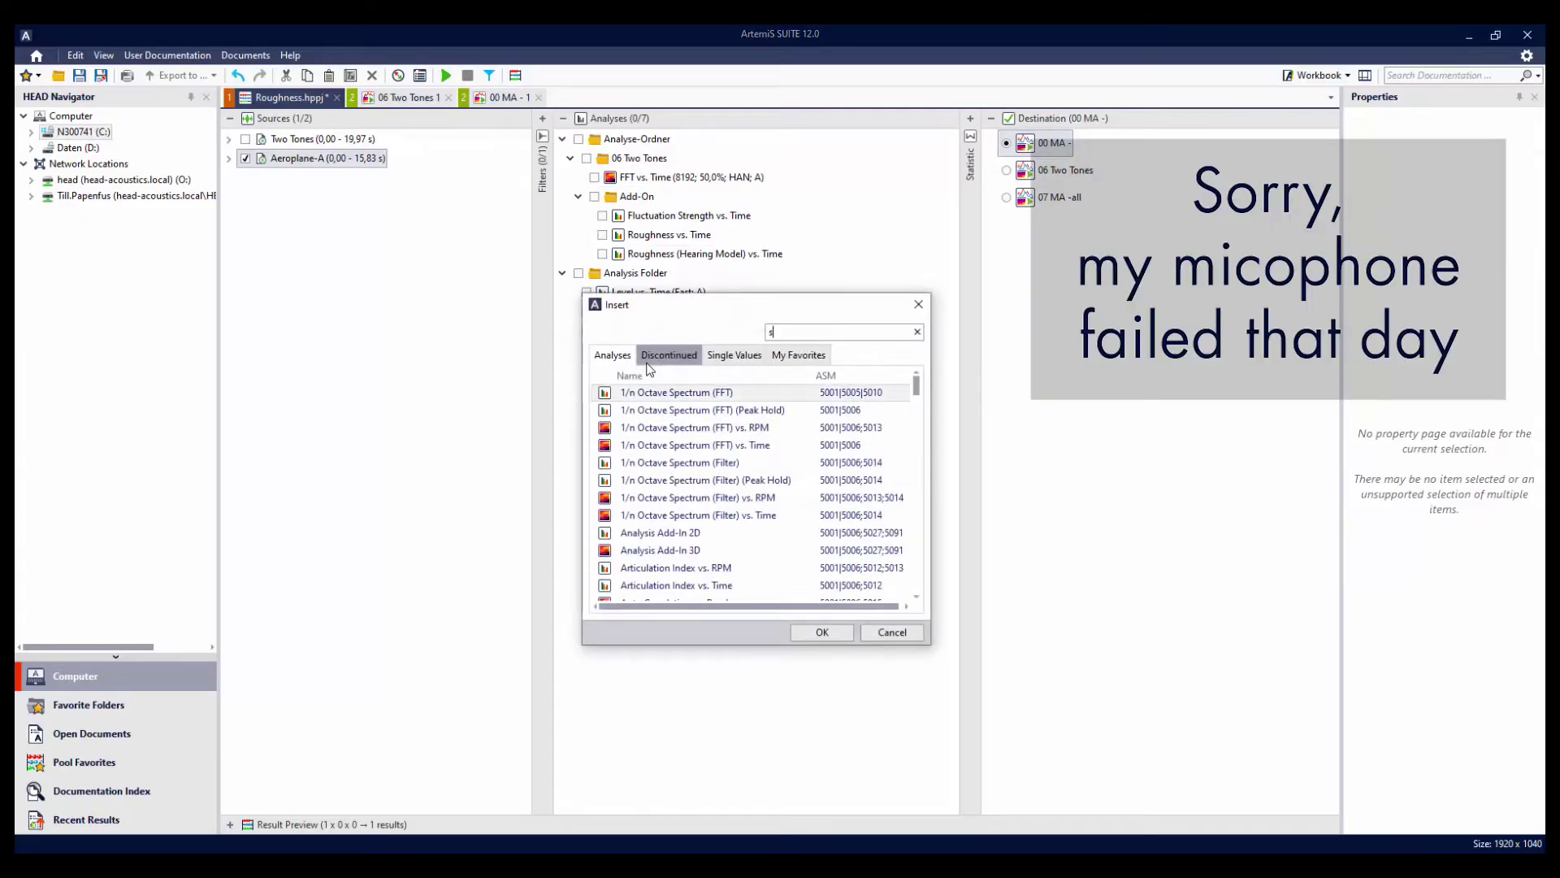
- Search 'specific roug' and choose the Specific Order Roughness vs. Time analysis
type("pecific roug")
left_click(691, 410)
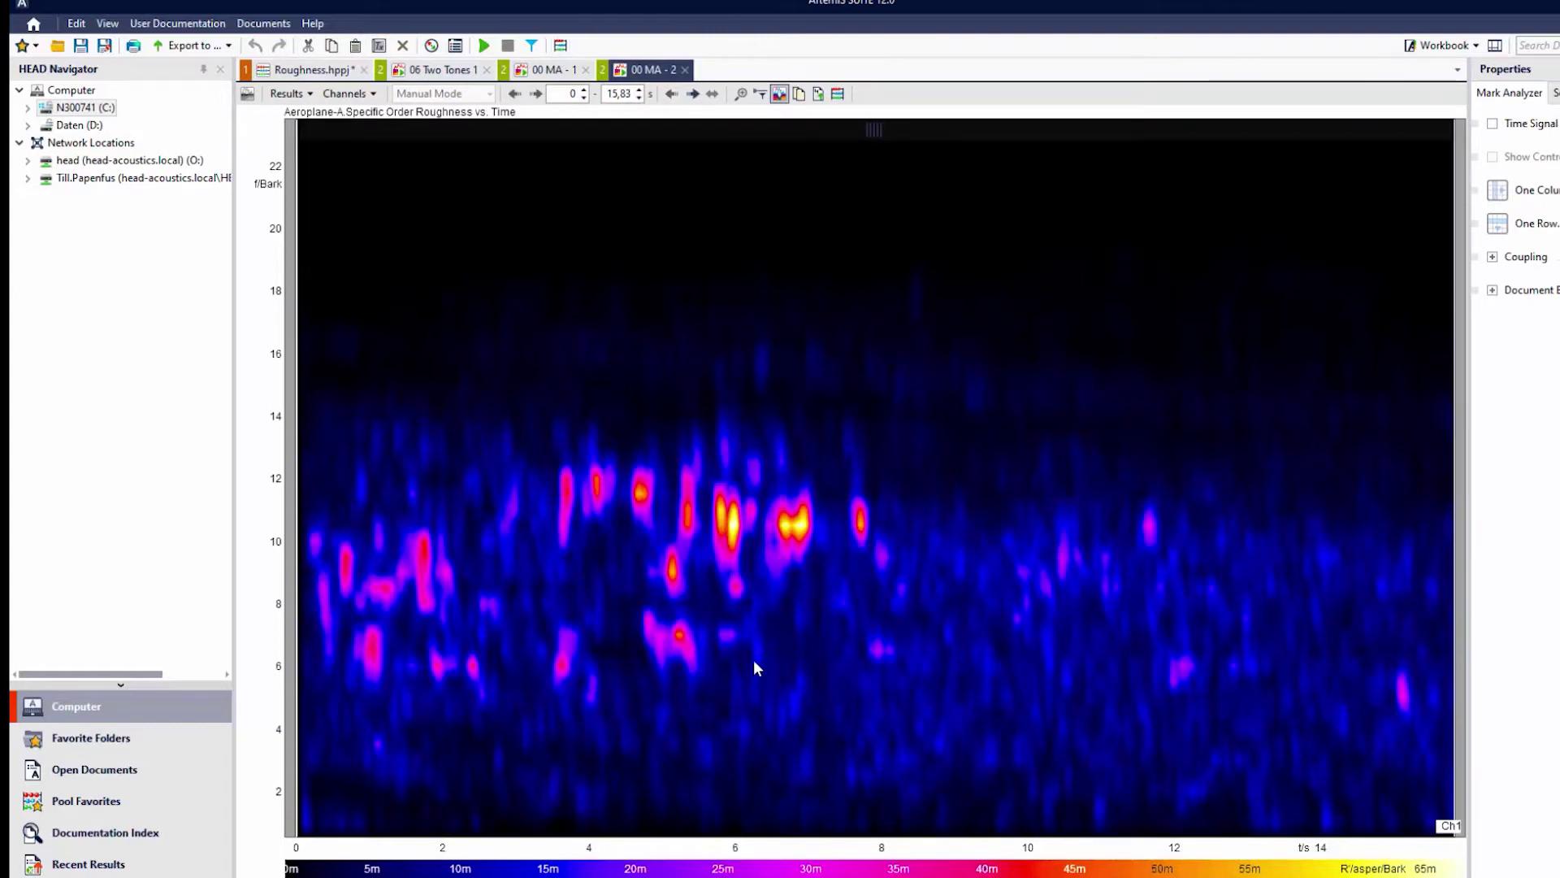
- Play the recording, narrow the roughness map to 5.55–7.12 s, and enable the crosshair cursor
key("space")
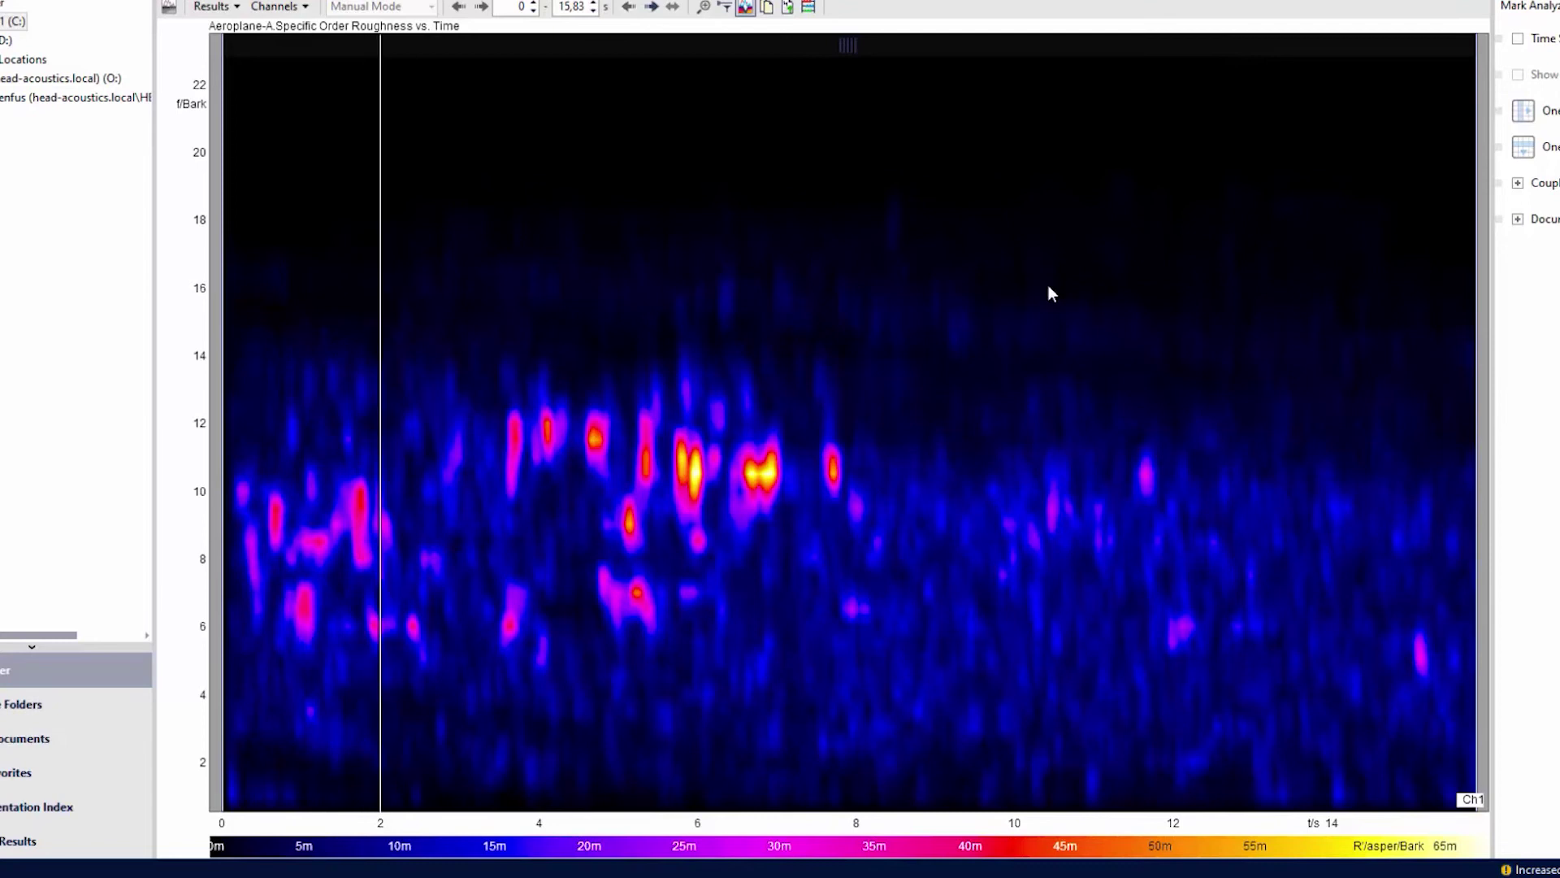
left_click_drag(1468, 407, 773, 427)
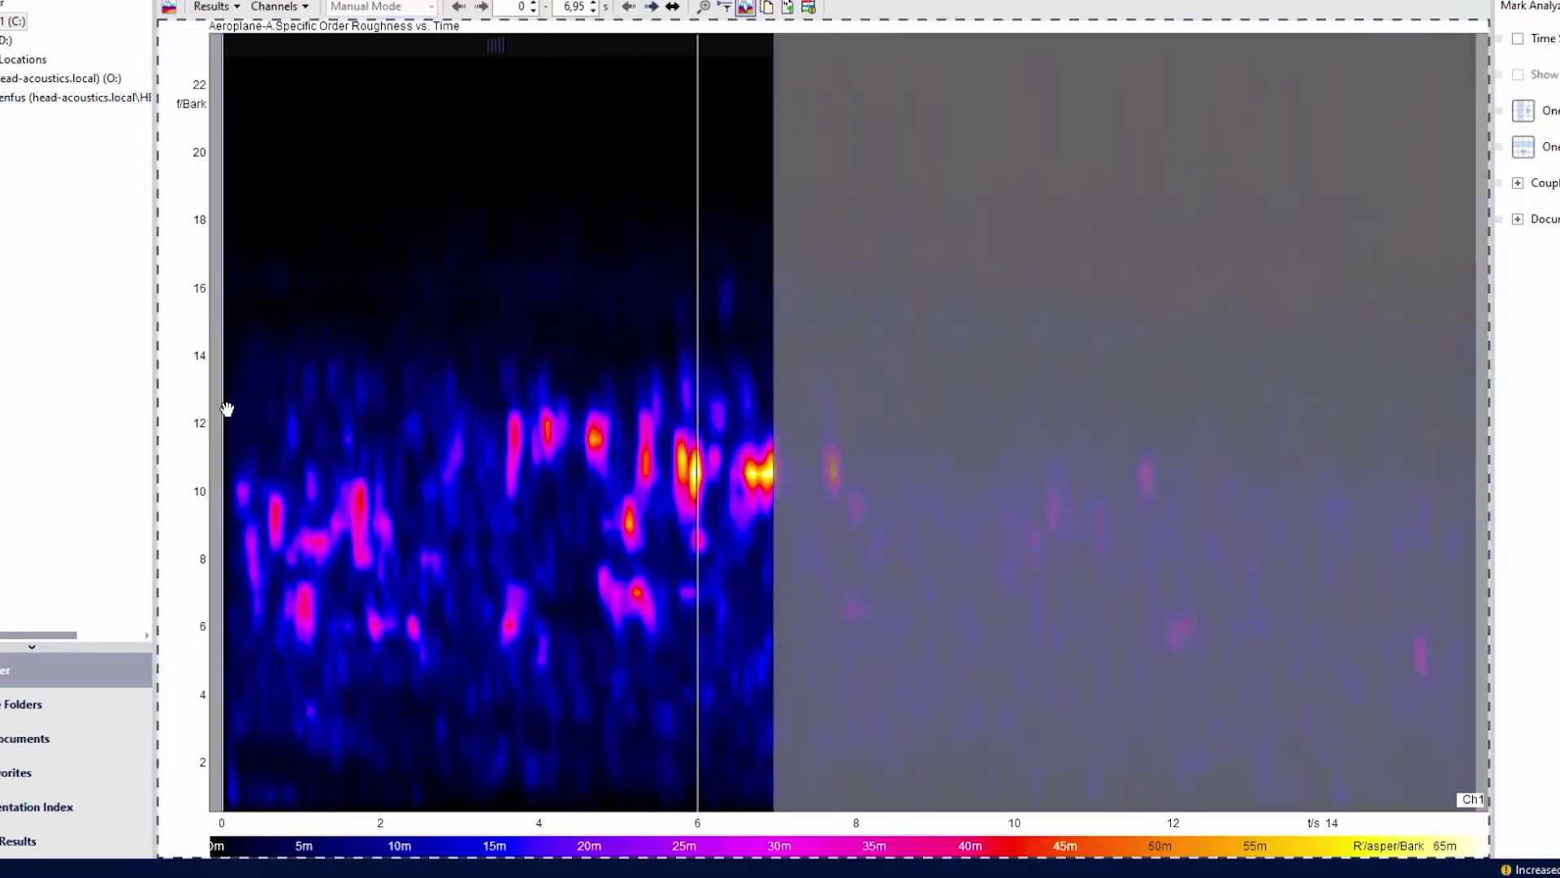
left_click_drag(247, 407, 662, 412)
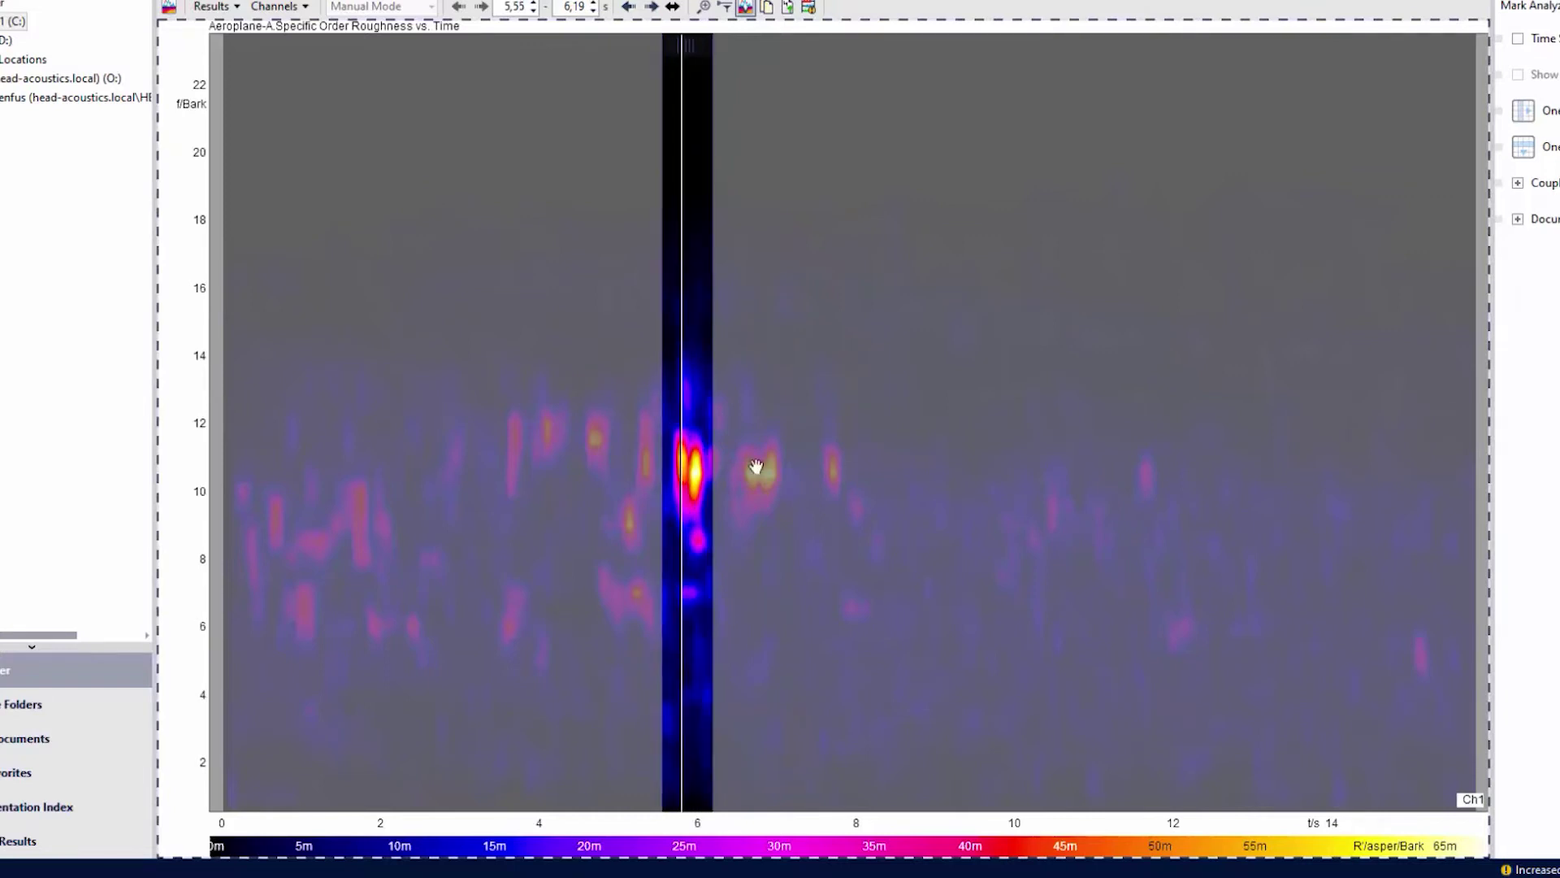
left_click_drag(730, 220, 786, 213)
right_click(767, 519)
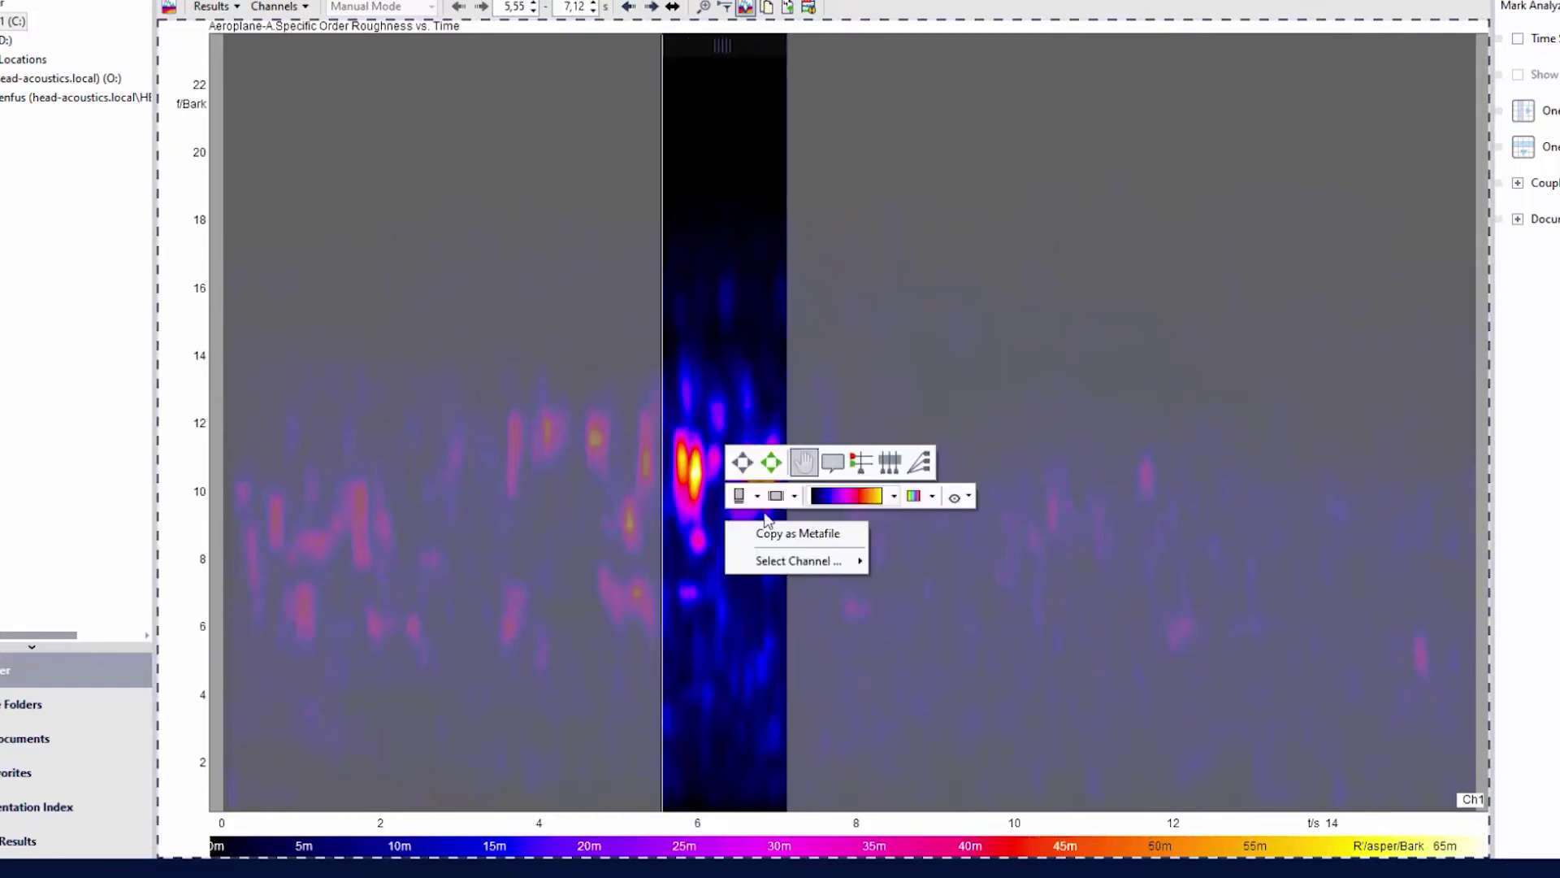
left_click(862, 464)
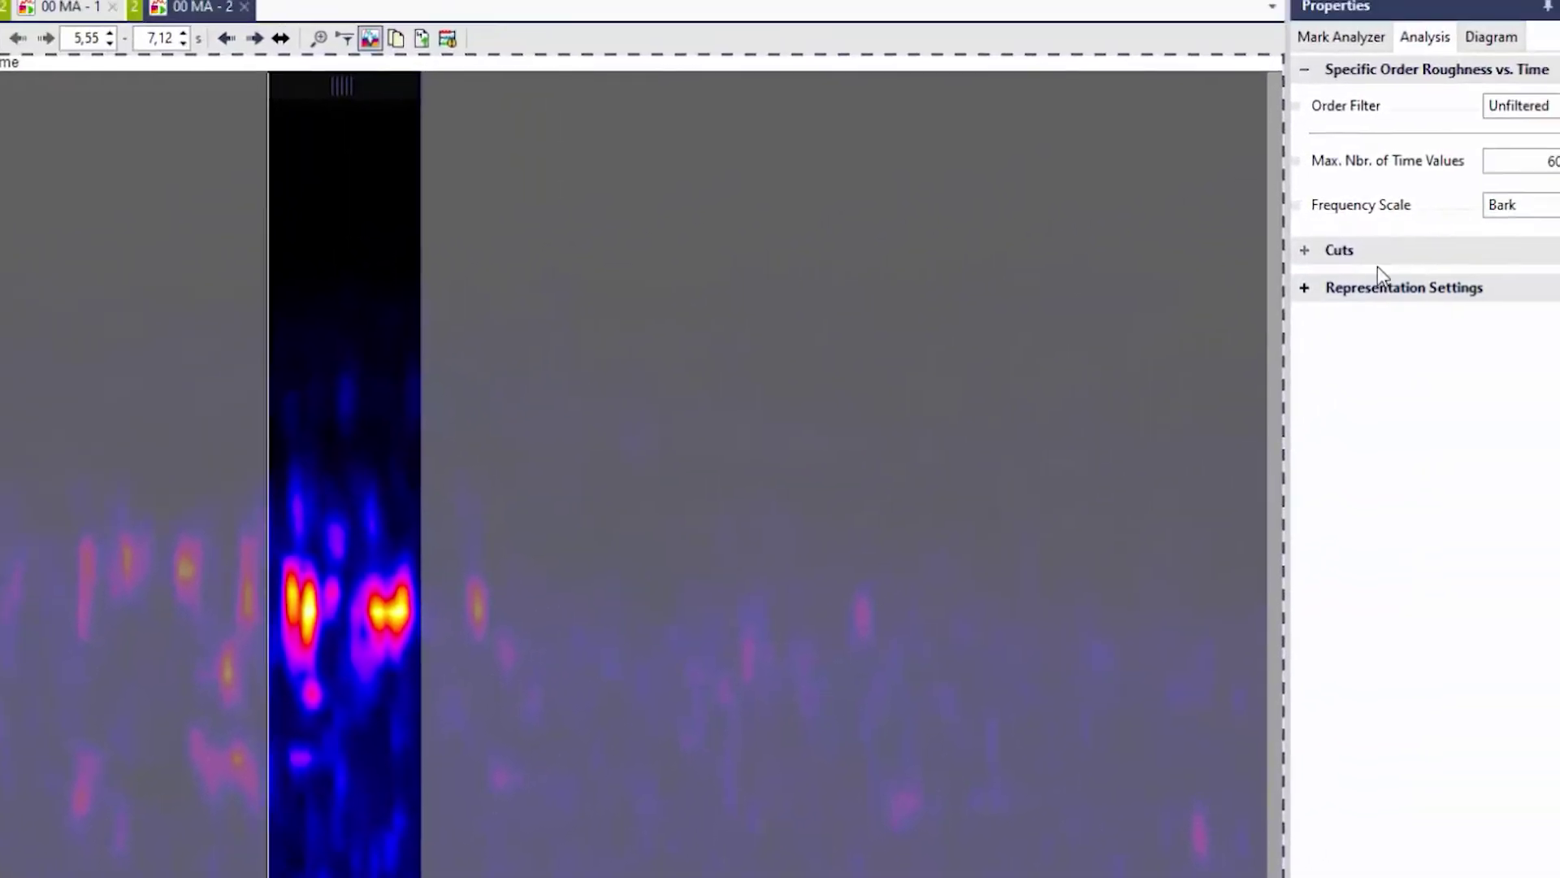
- Switch the frequency scale to Hz, recalculate, and read the rough band near 1380 Hz with the crosshair
left_click(1534, 235)
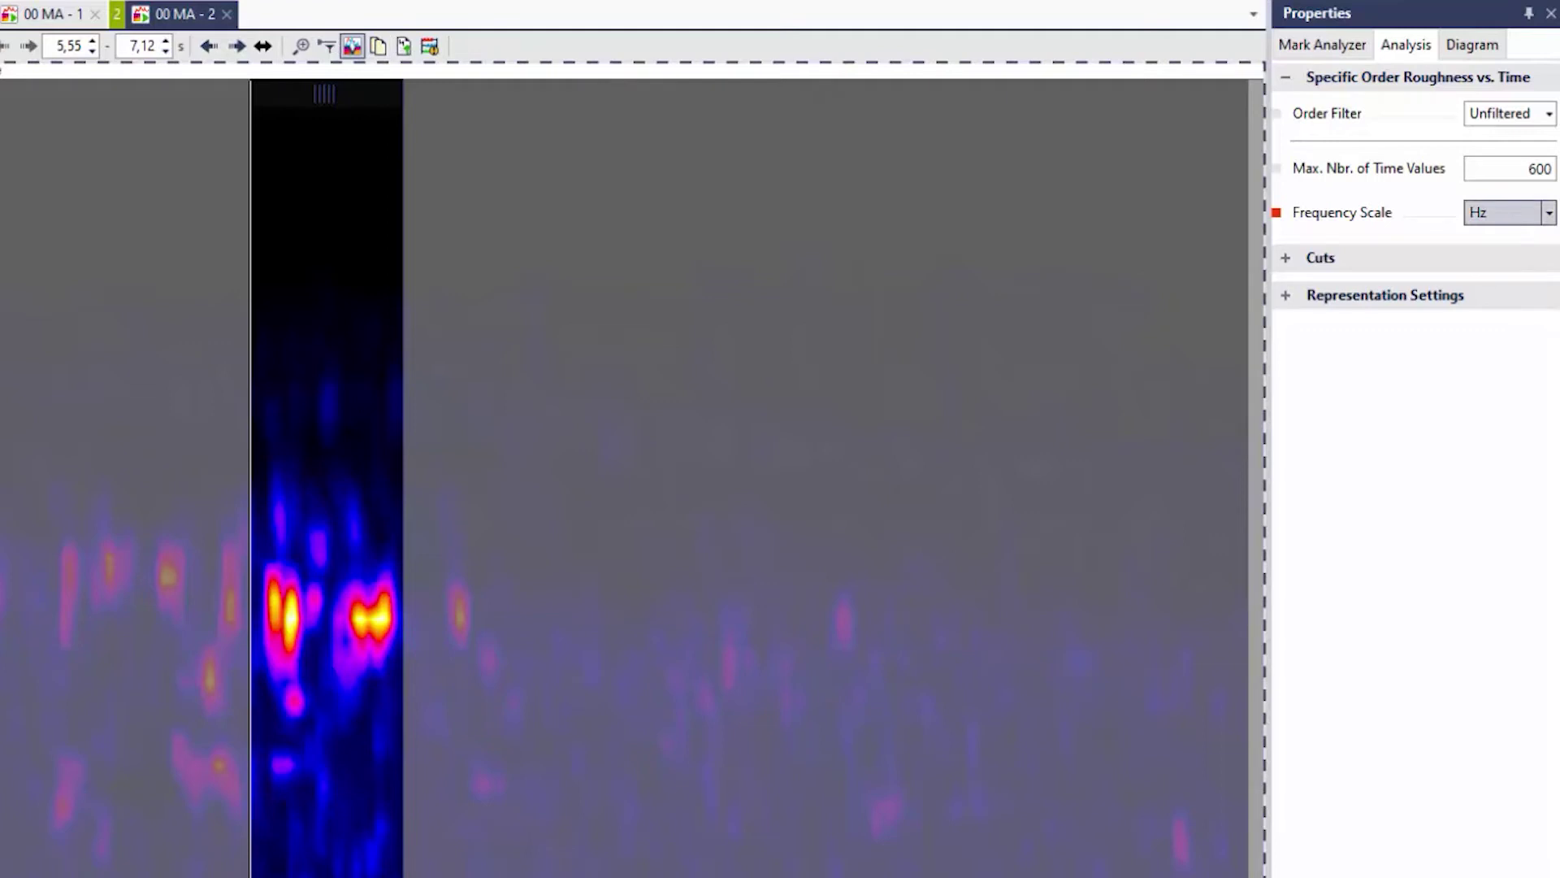
left_click(427, 46)
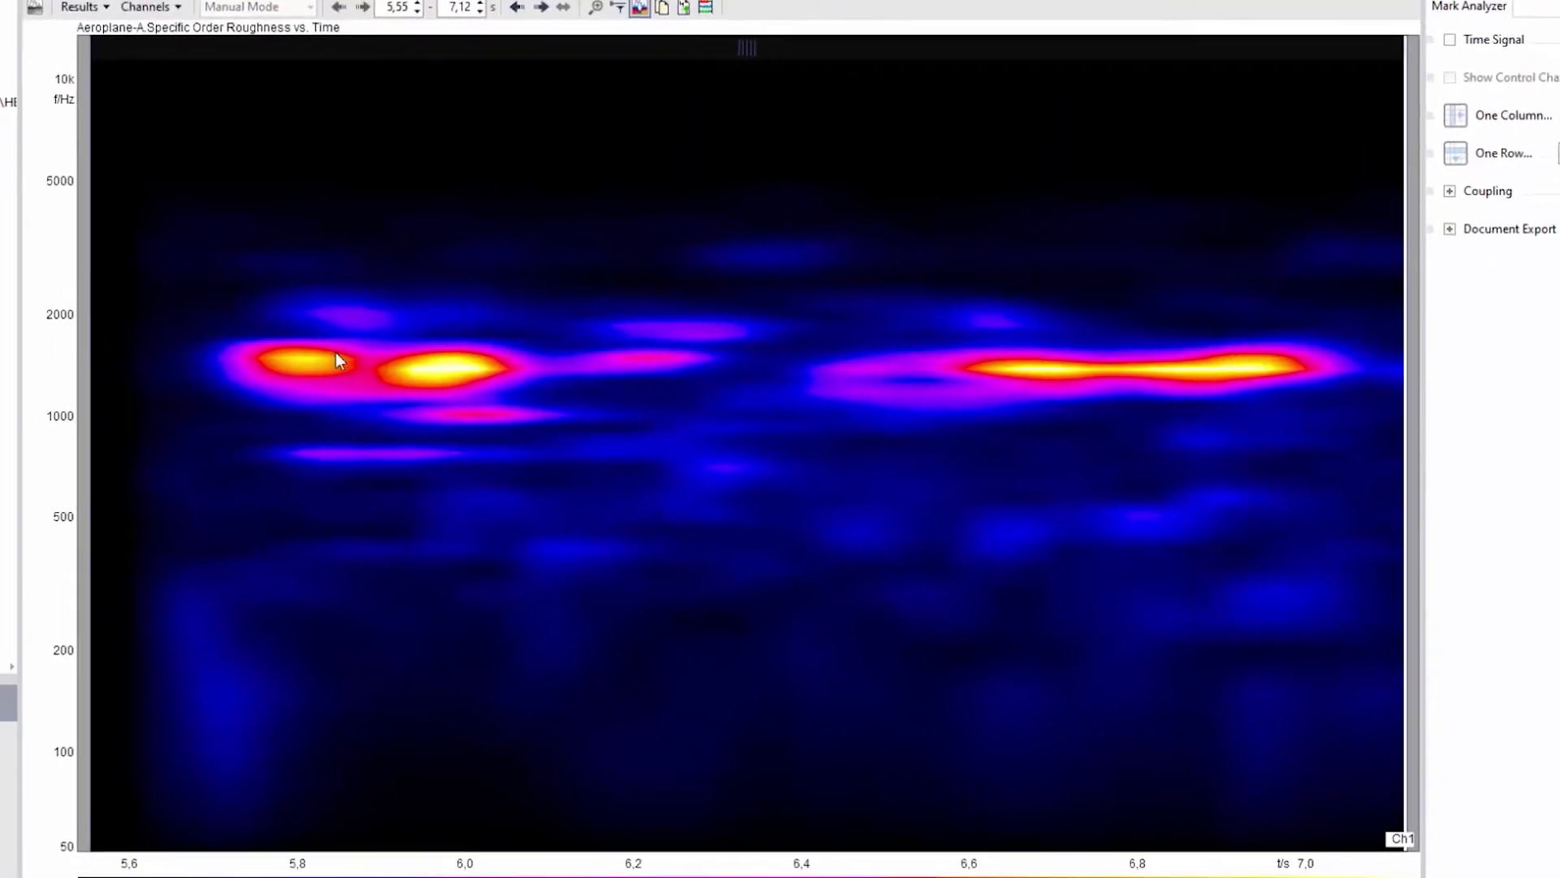
right_click(393, 365)
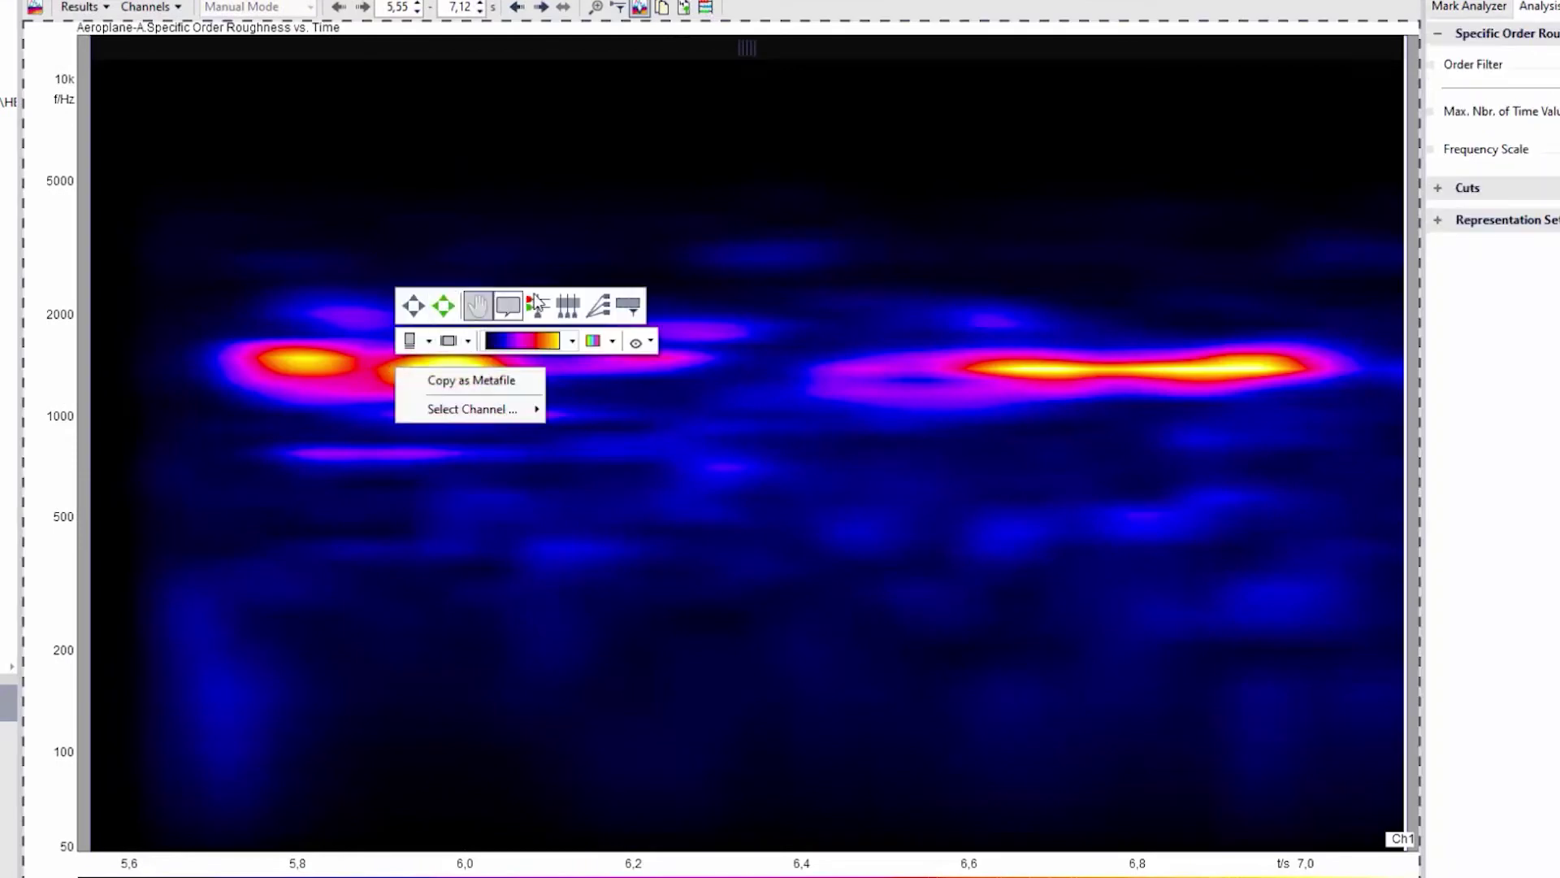
left_click(537, 305)
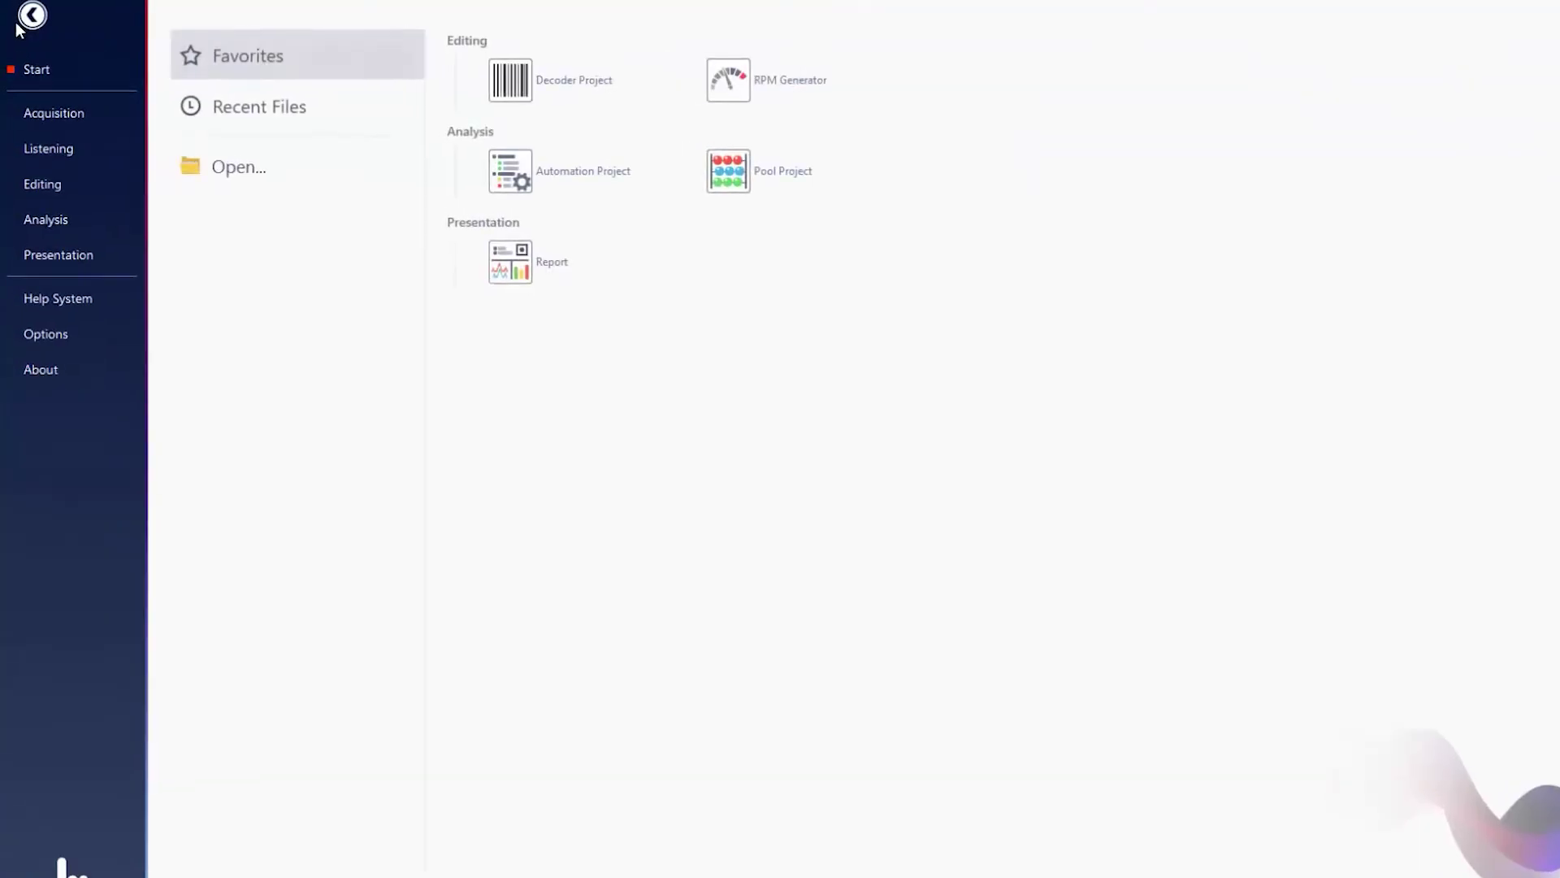
- Create a Sound Engineering project and load both channels of Aeroplane-A.hdf as its source
left_click(21, 174)
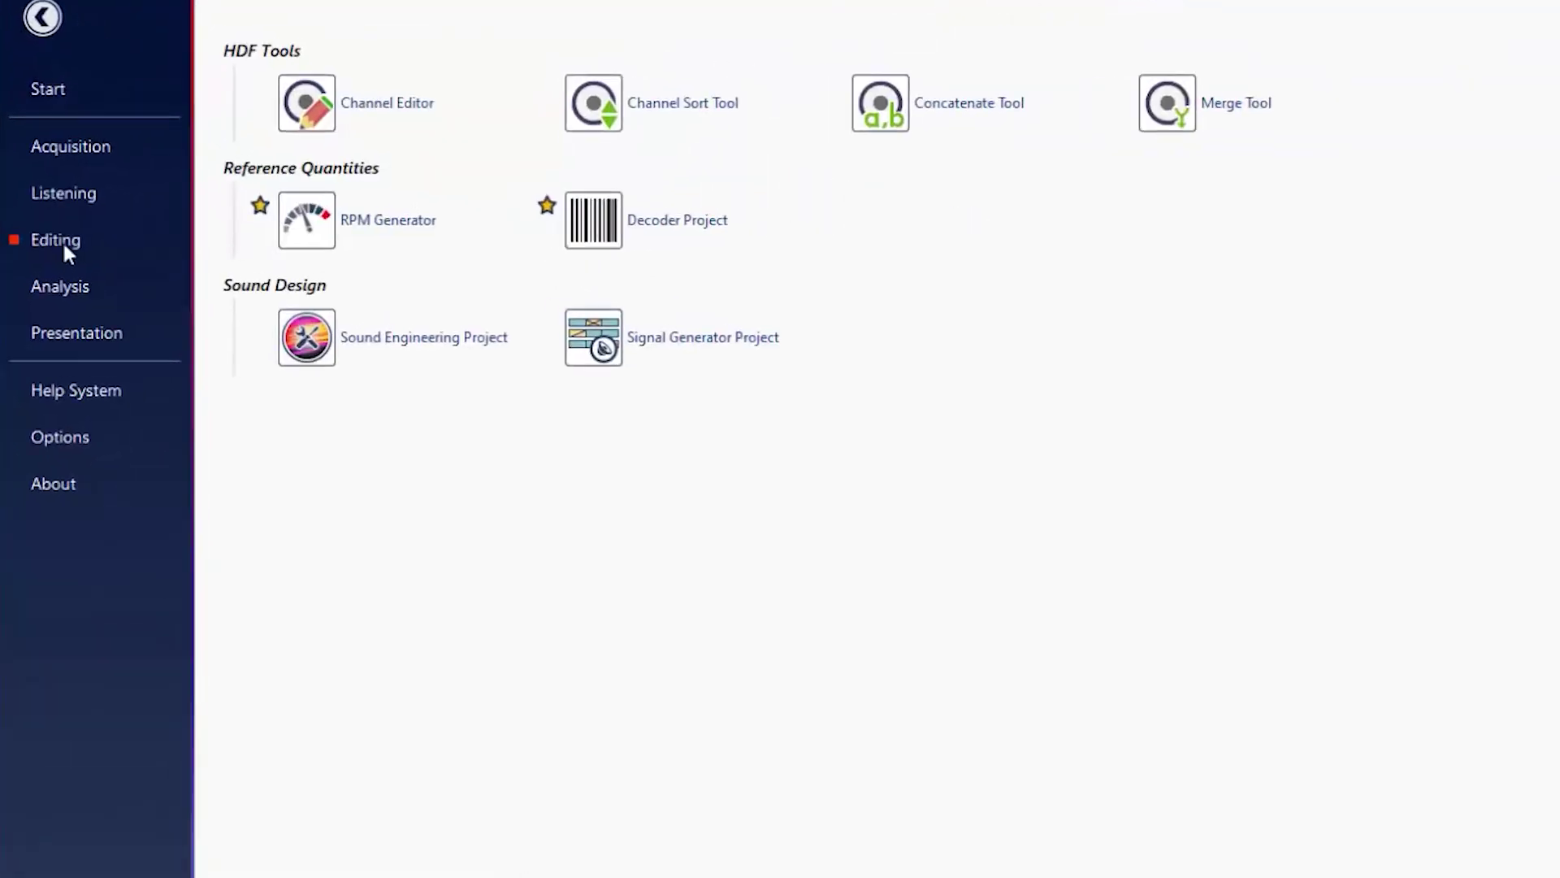
left_click(333, 329)
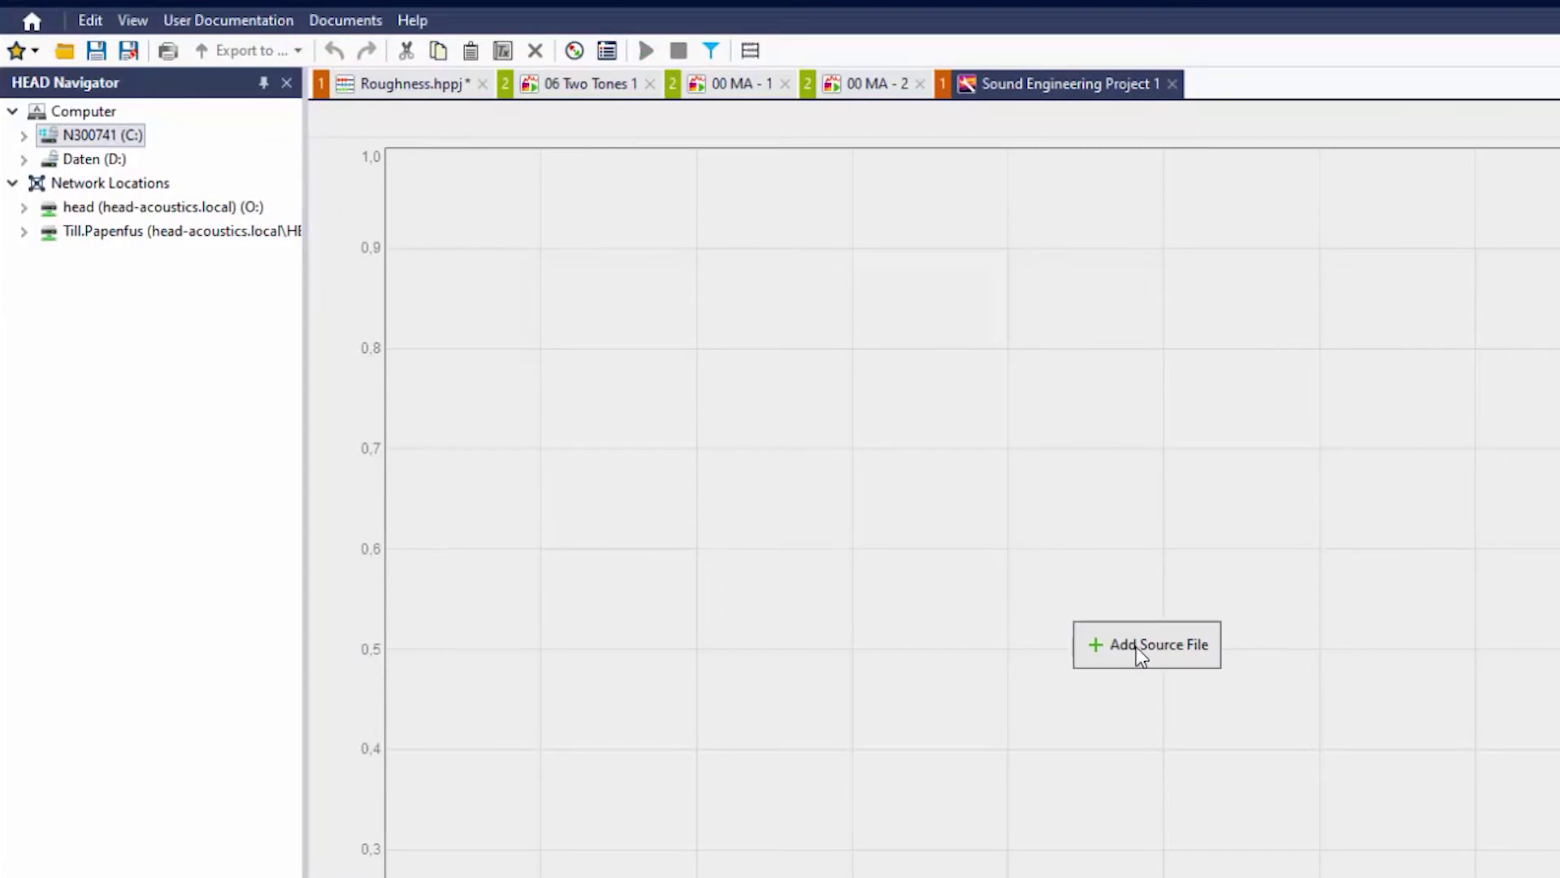
left_click(1140, 655)
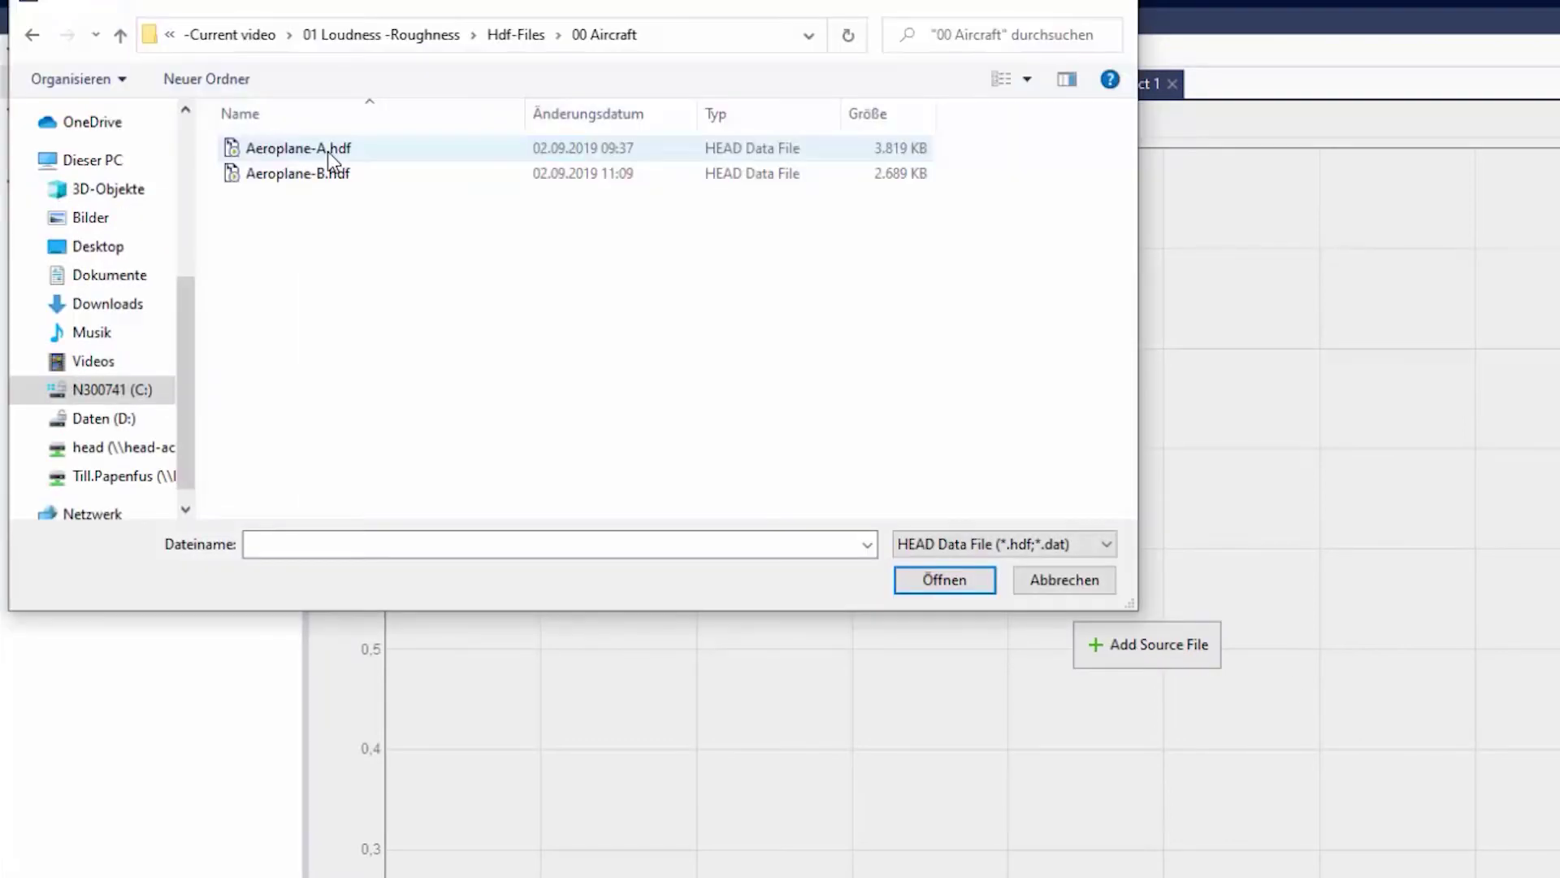
left_click(329, 151)
left_click(944, 579)
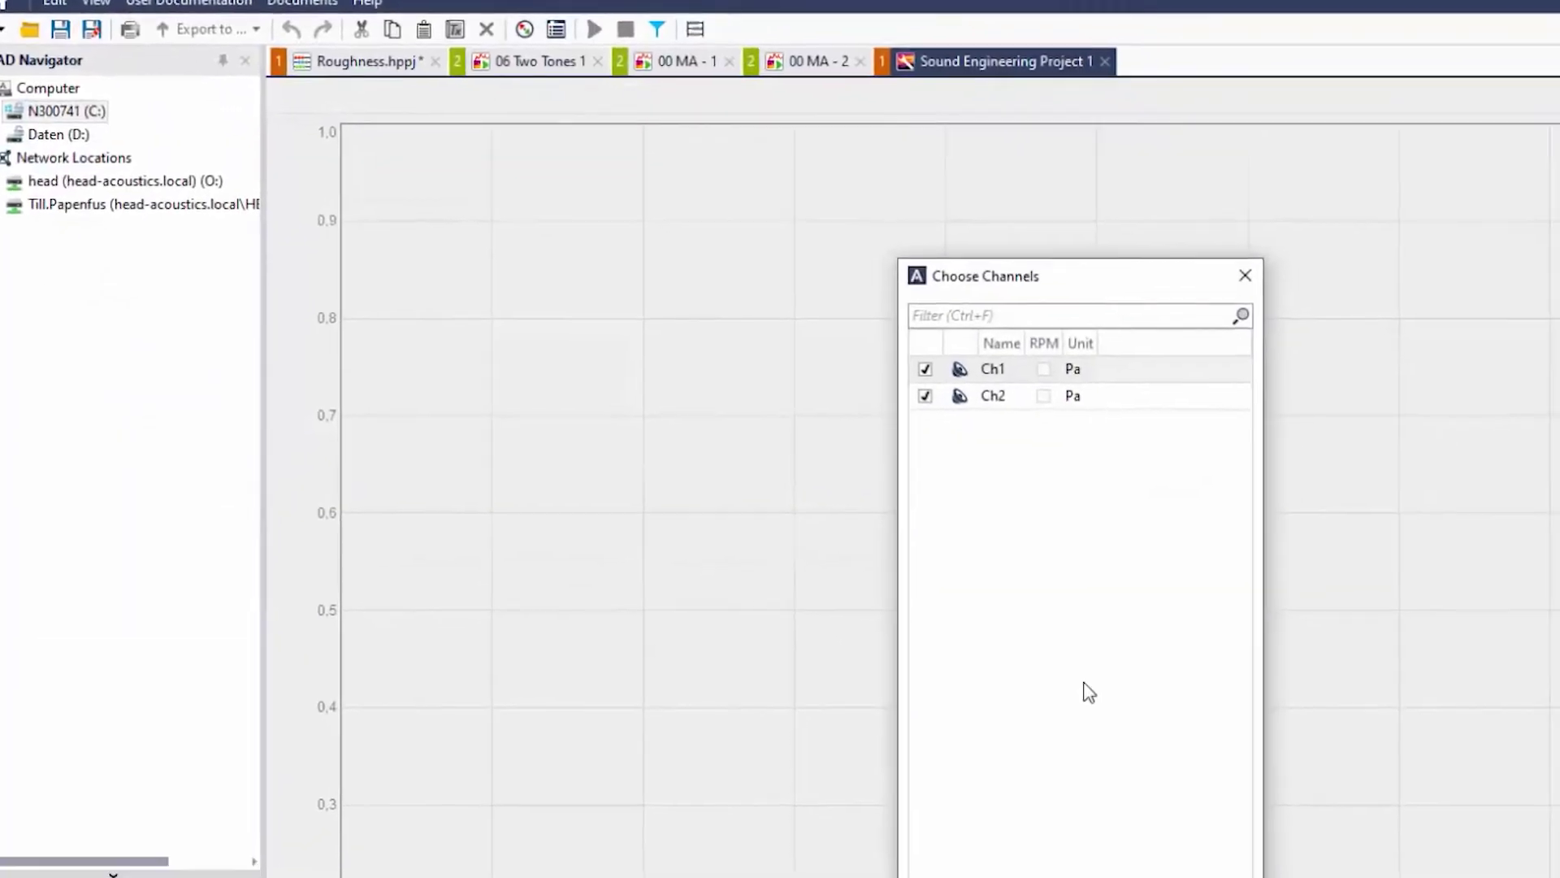
left_click(1065, 690)
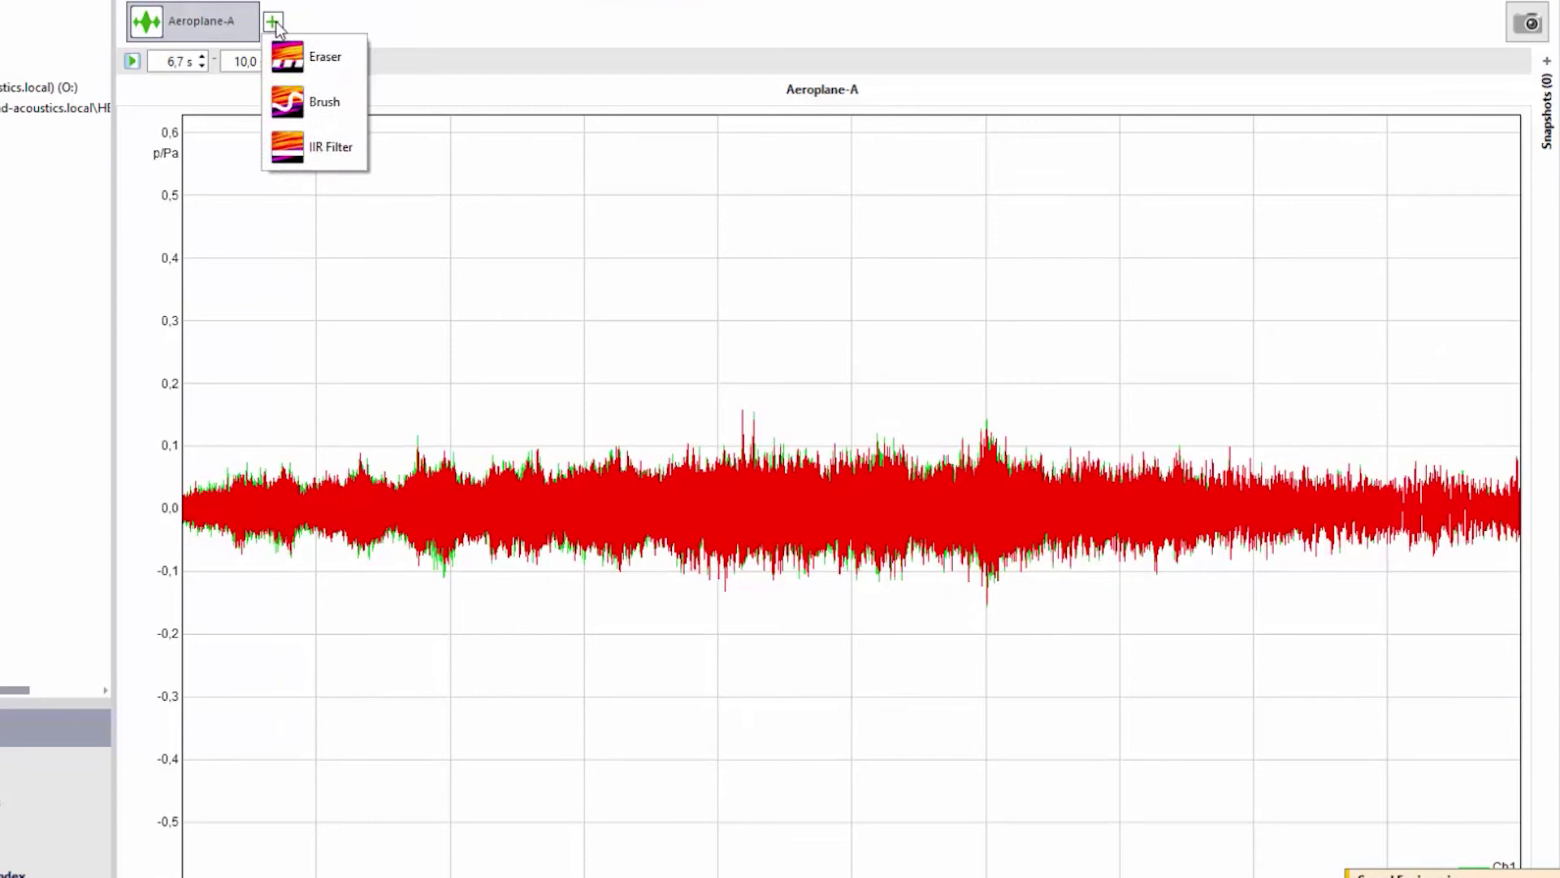
- Add a Brush edit and paint a -6 dB attenuation over the 1400 Hz tonal streak
left_click(323, 96)
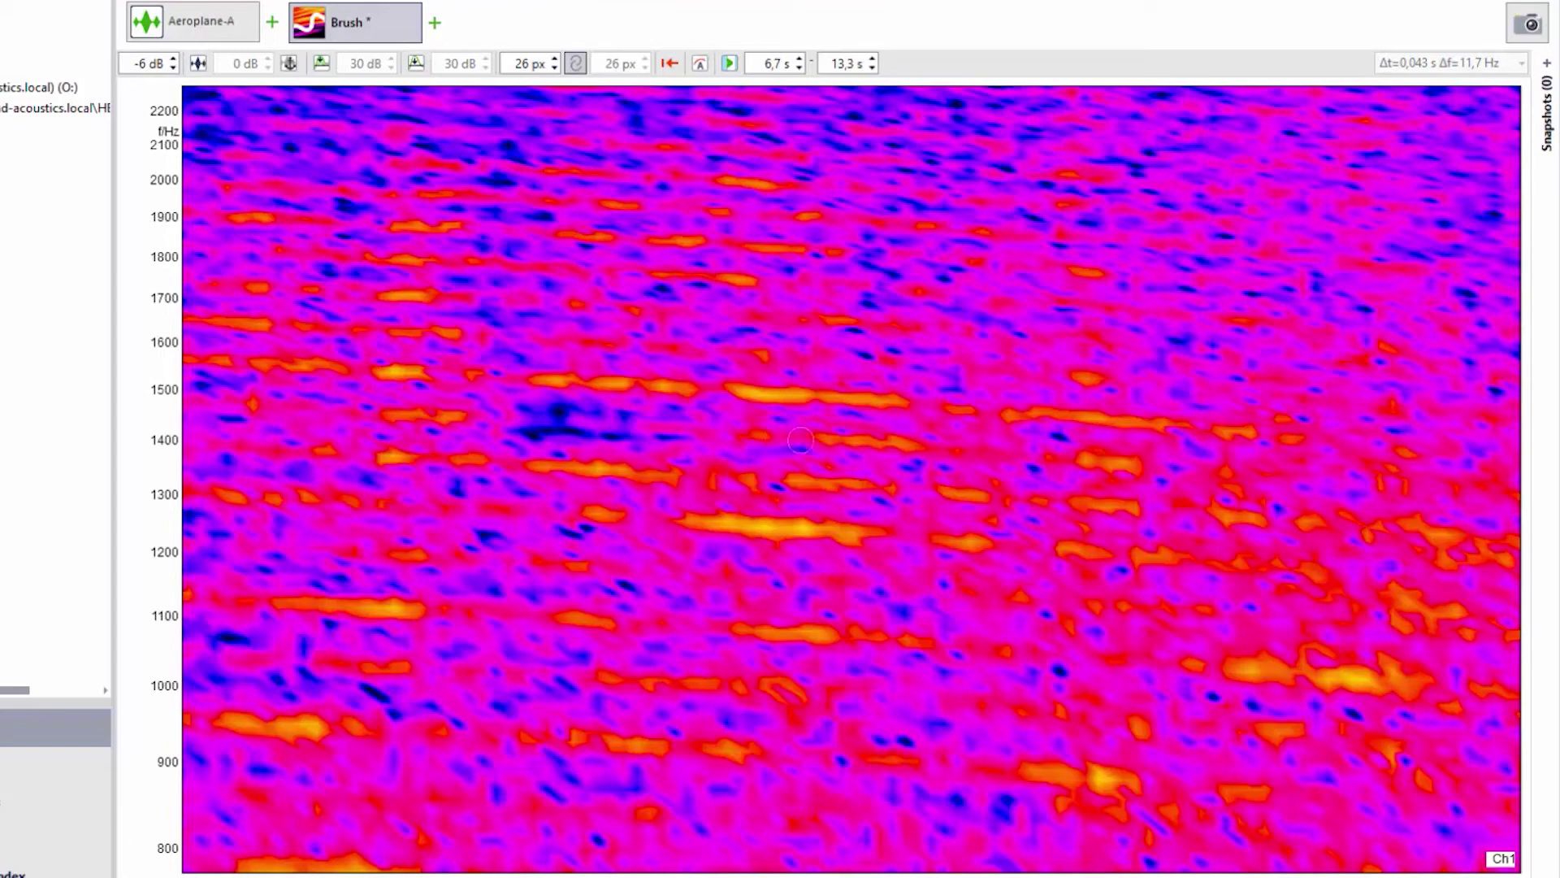
left_click_drag(739, 439, 829, 436)
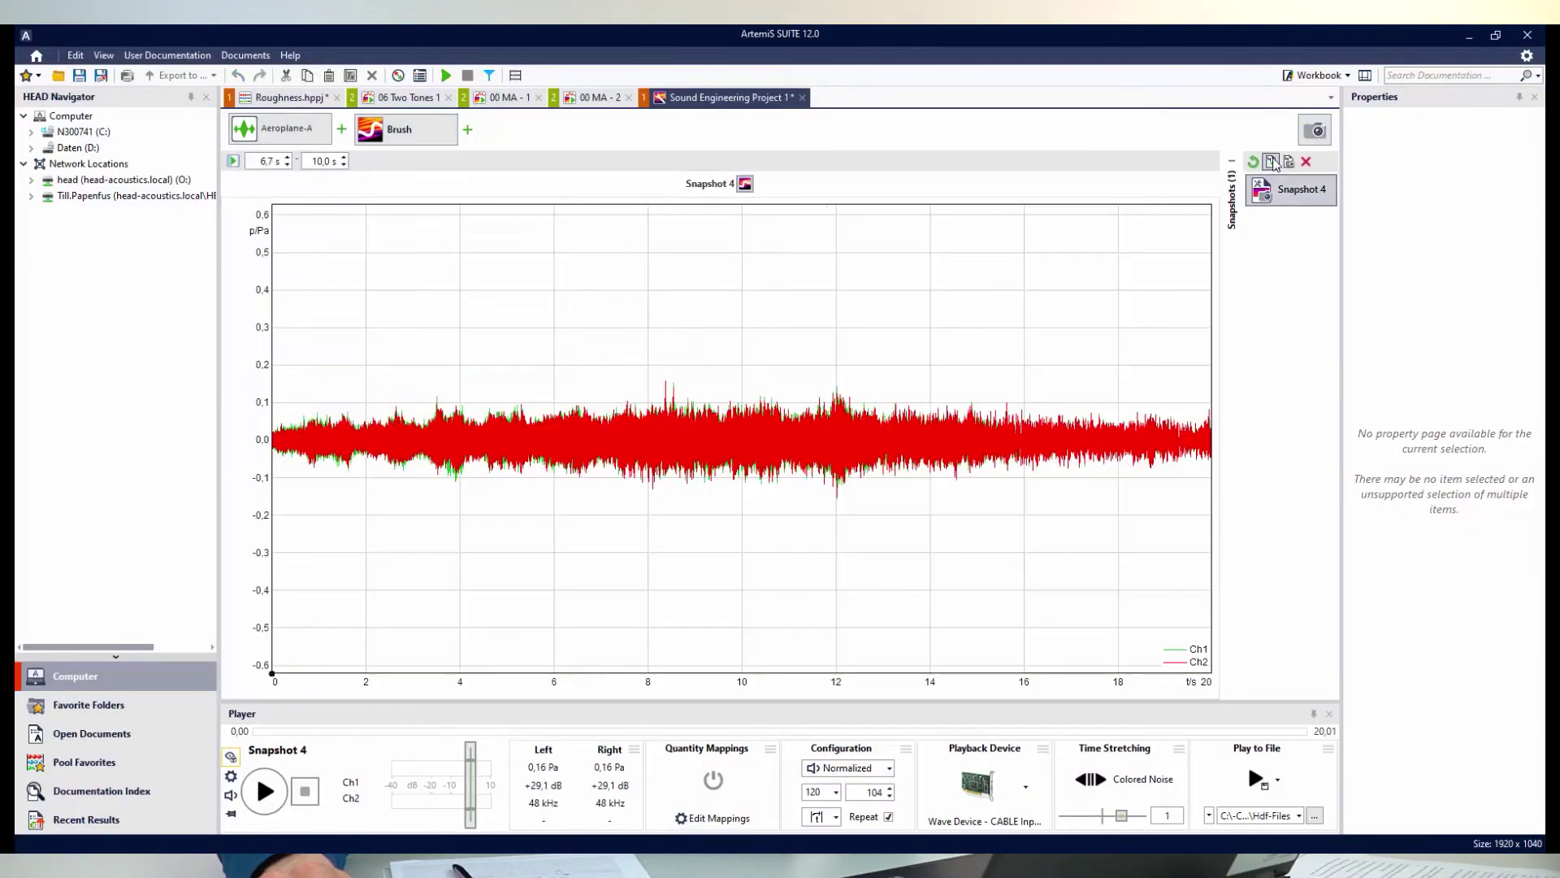
- Save the edited snapshot as a file, reusing an existing file name from the list
left_click(1271, 161)
left_click(268, 156)
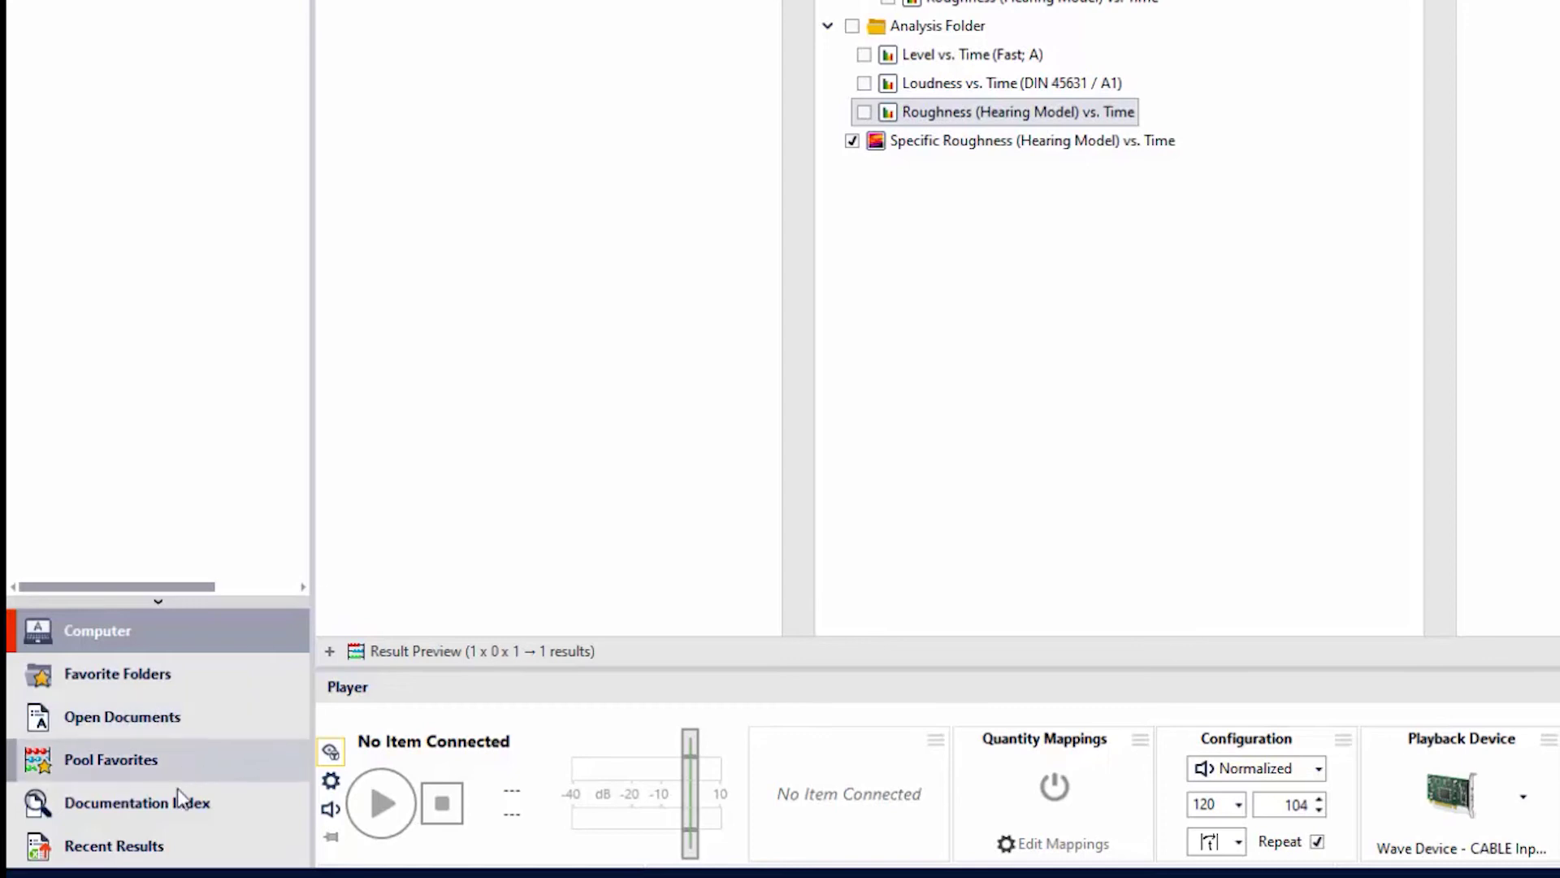
- Add Aeroplane-A.hdf-without tone from Recent Results as a second, included source
left_click(158, 845)
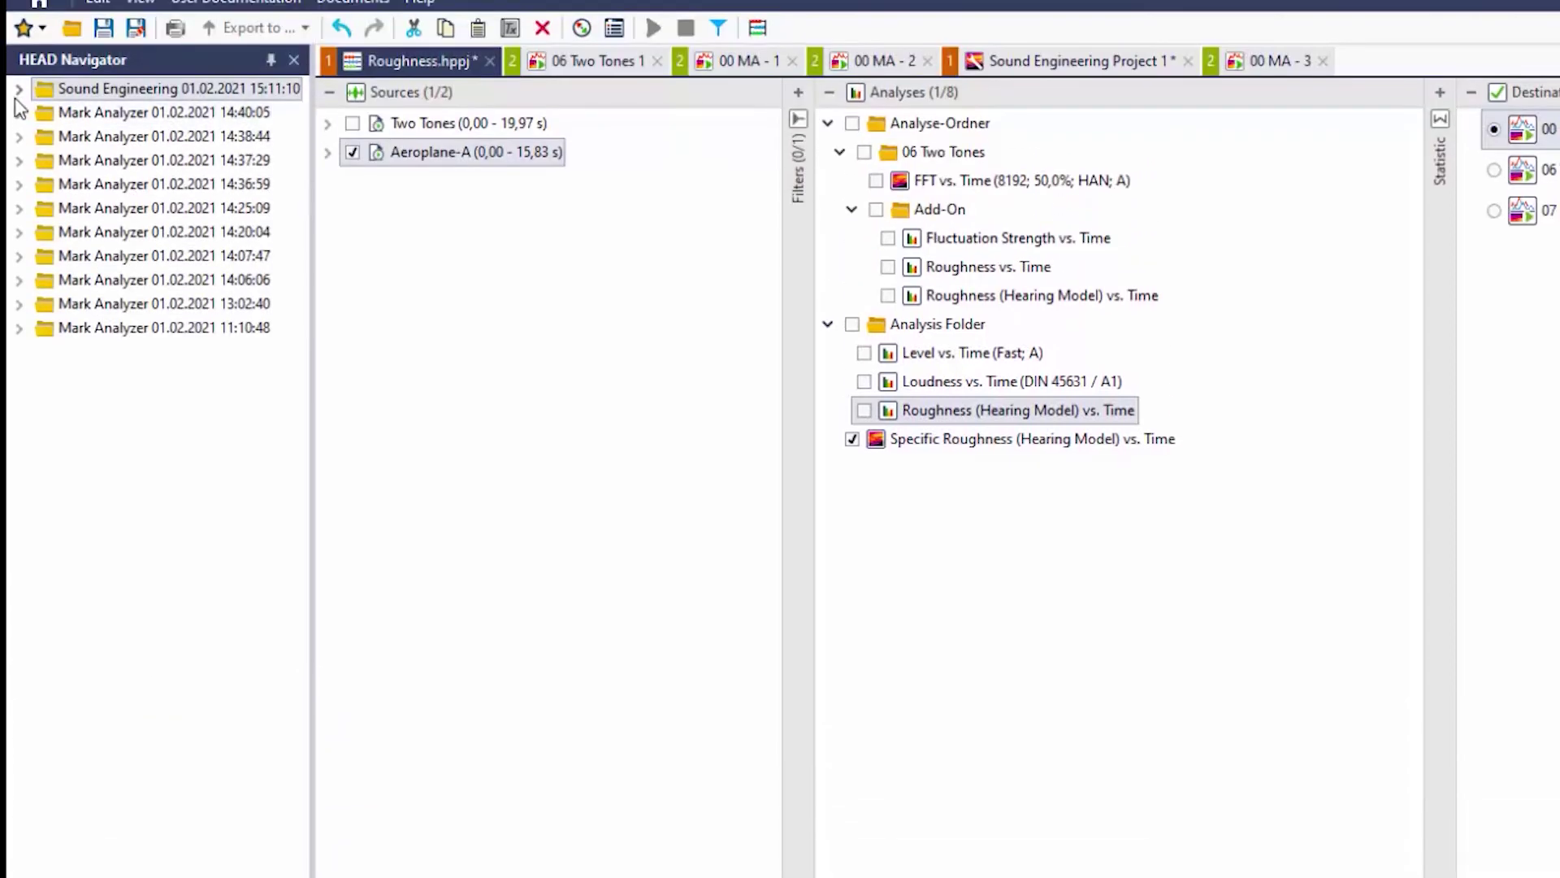
left_click(19, 17)
left_click(138, 42)
left_click_drag(140, 128, 439, 202)
left_click(356, 182)
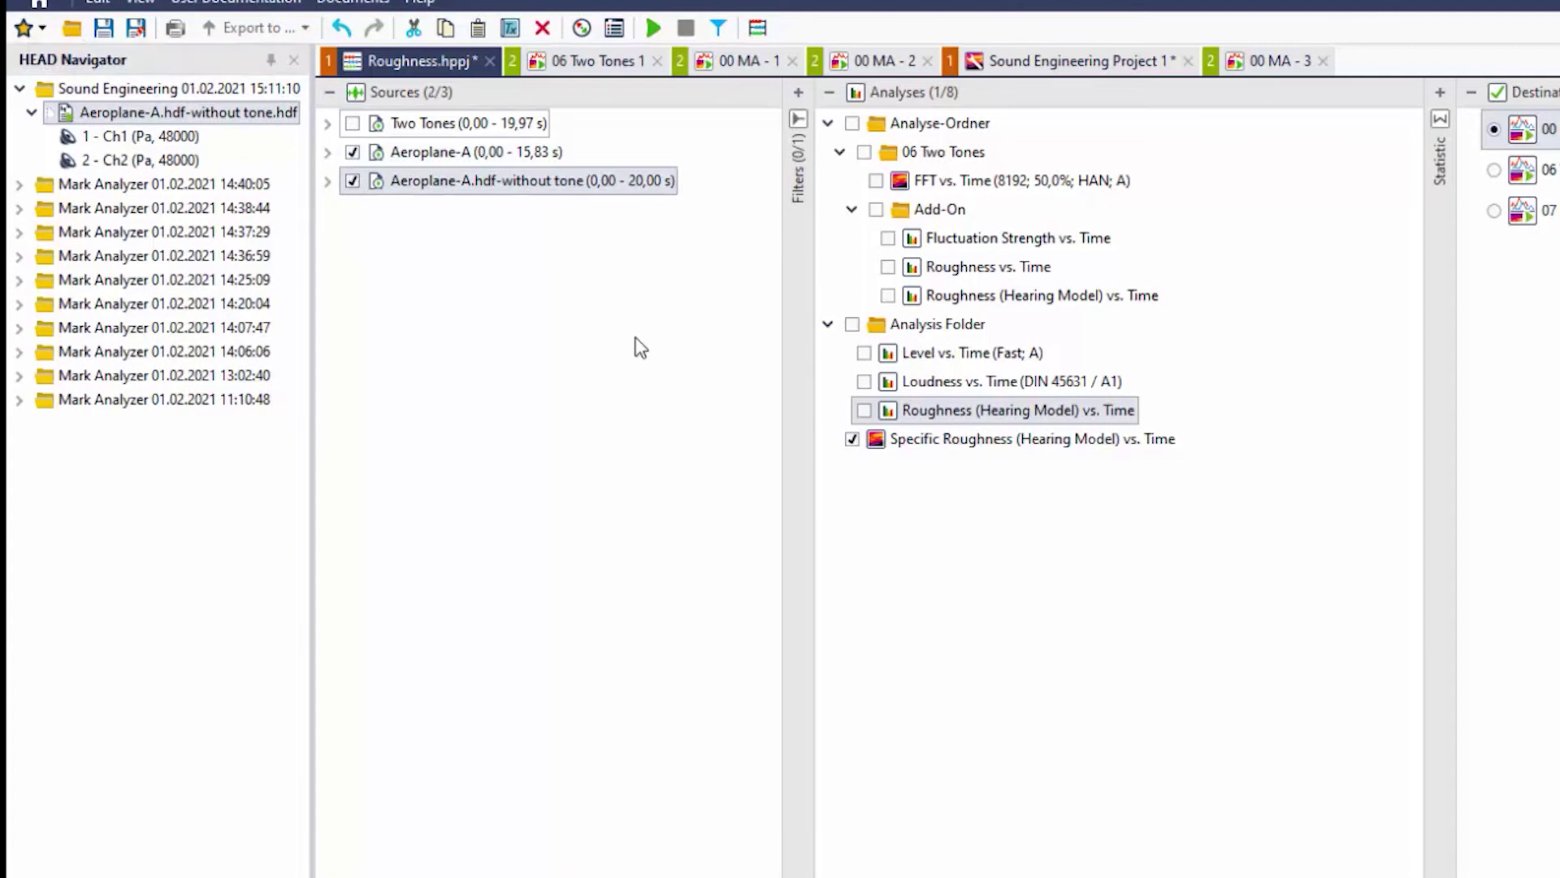
- Tick Roughness and Specific Roughness (Hearing Model) vs. Time and calculate both sources with F5
left_click(851, 440)
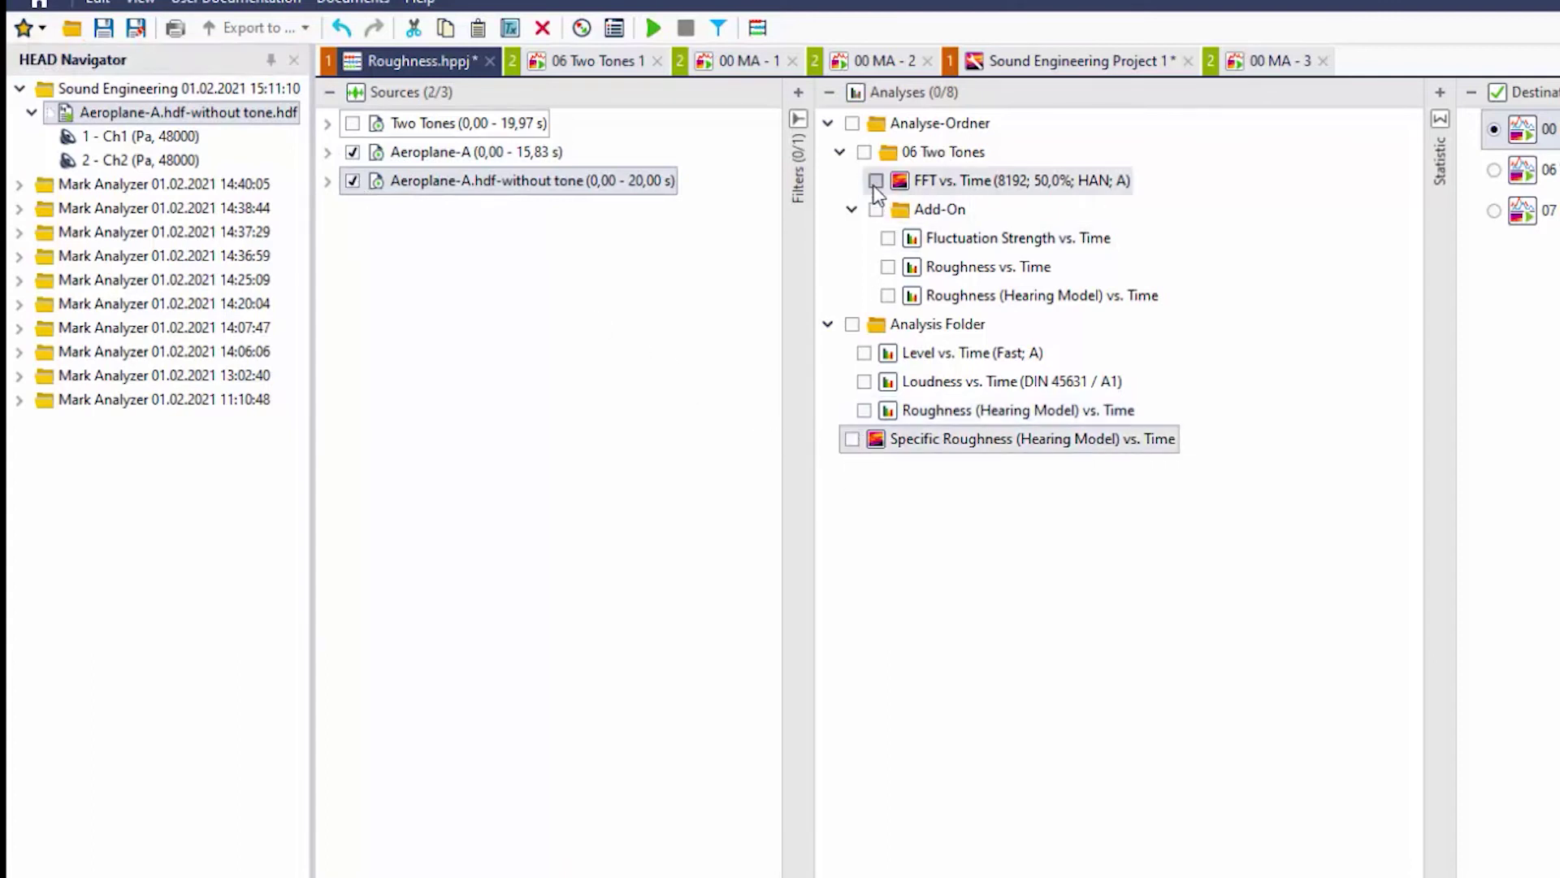
left_click(863, 410)
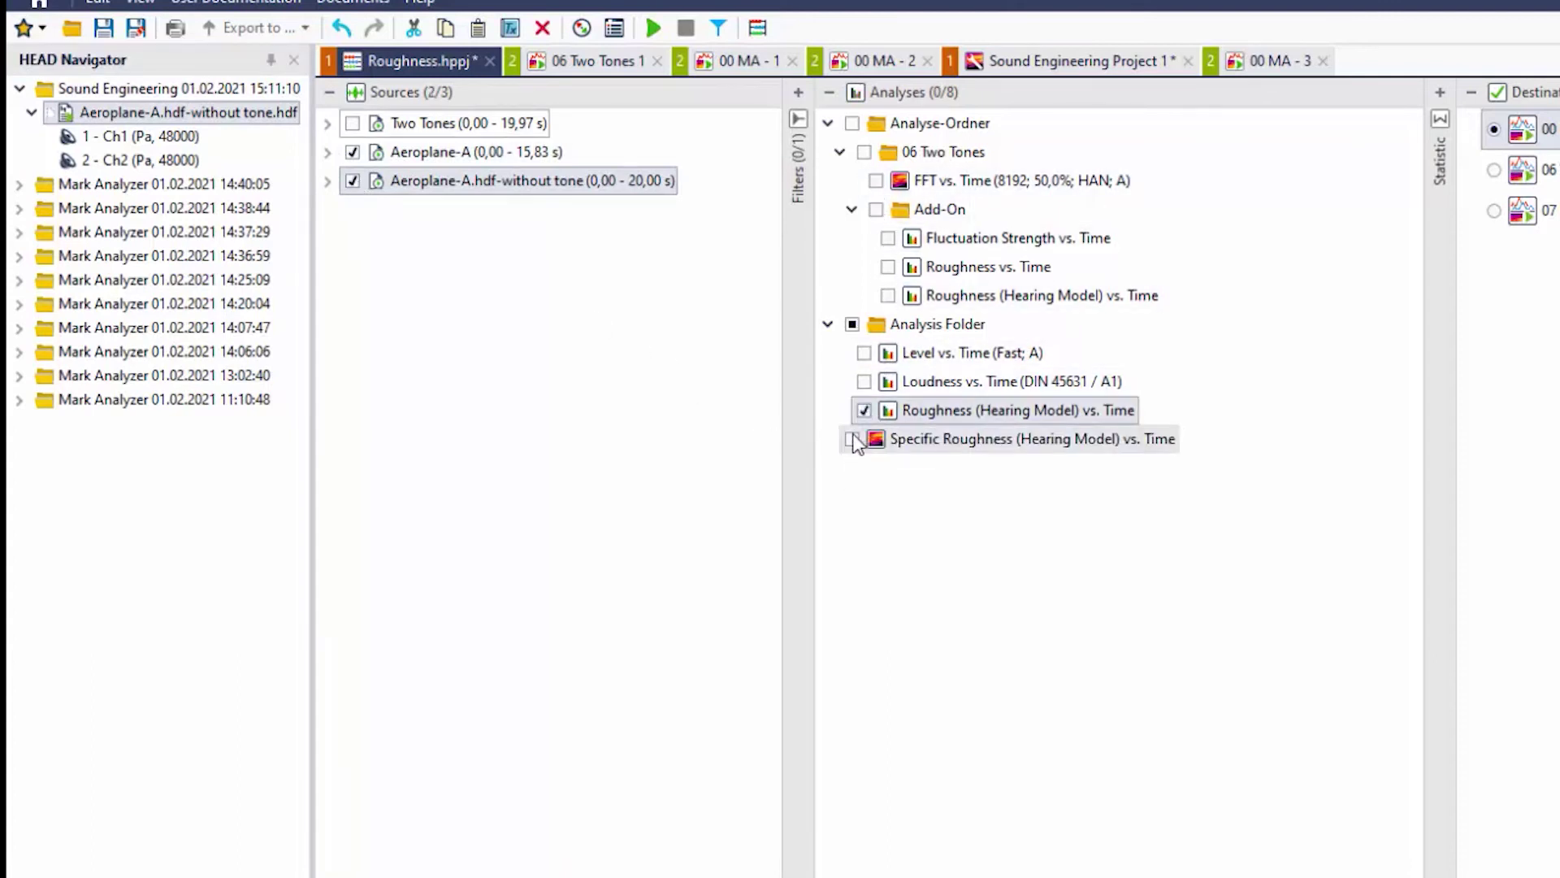
left_click(852, 439)
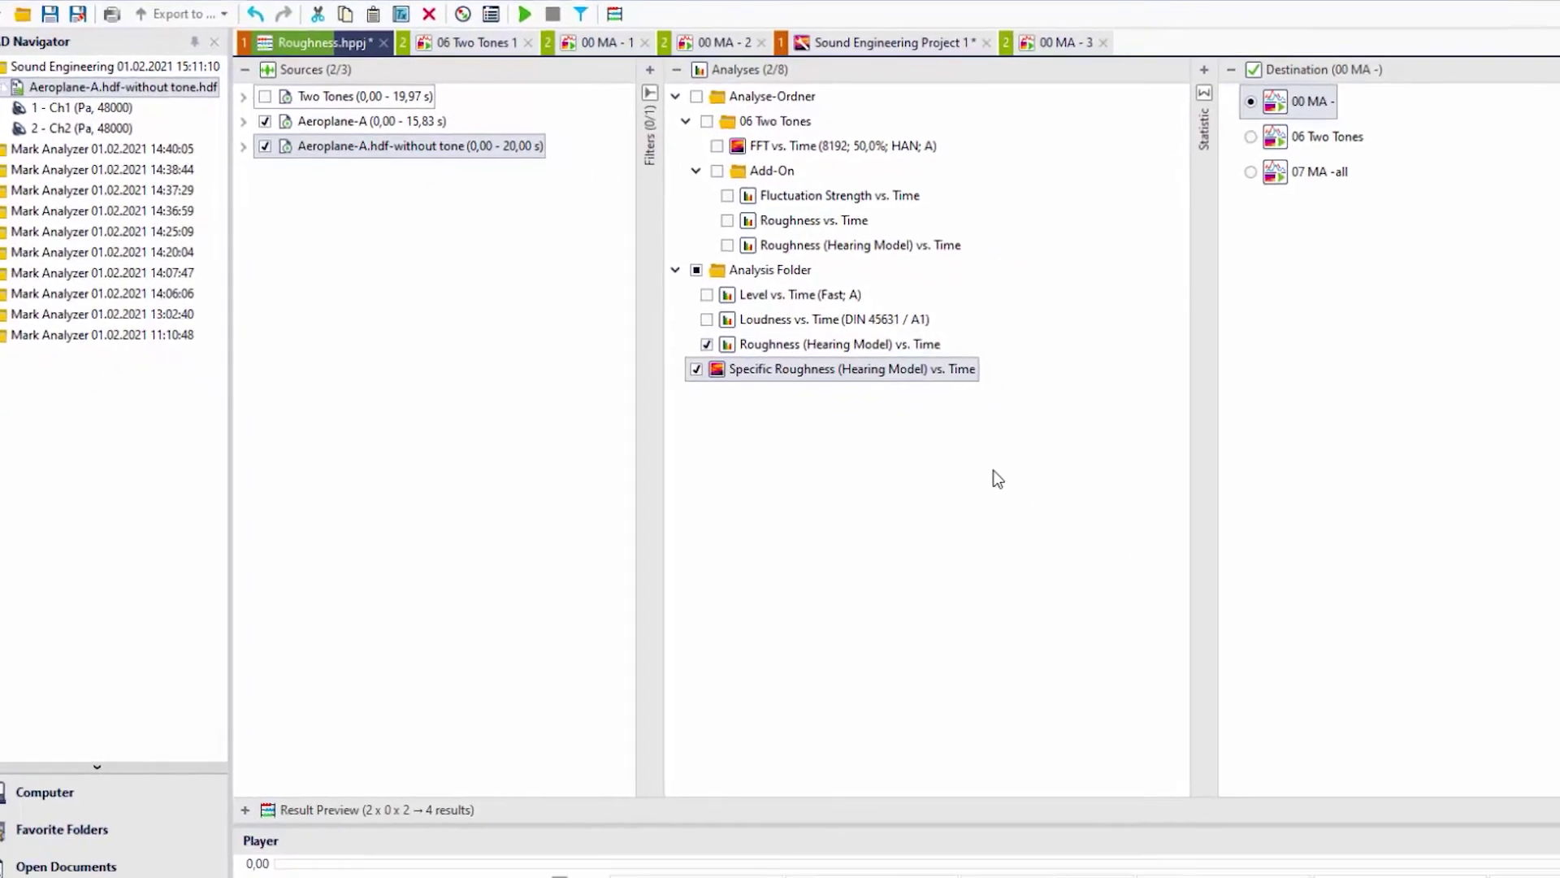
key("F5")
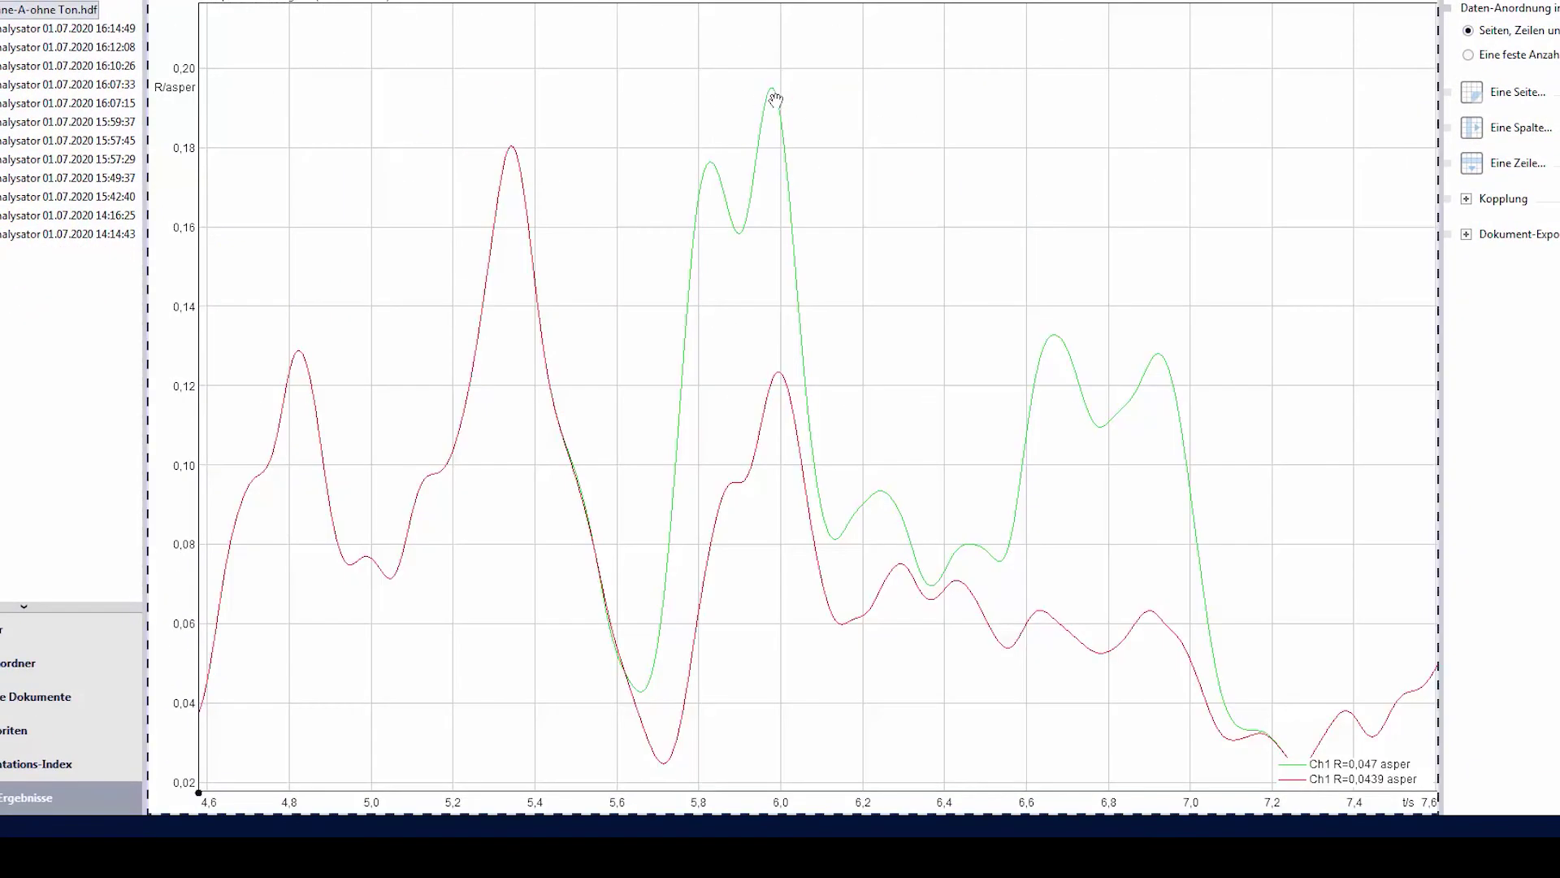
- Read the green curve's peak value in the overlaid diagram: Ch1 R=0,047 asper
mouse_move(776, 98)
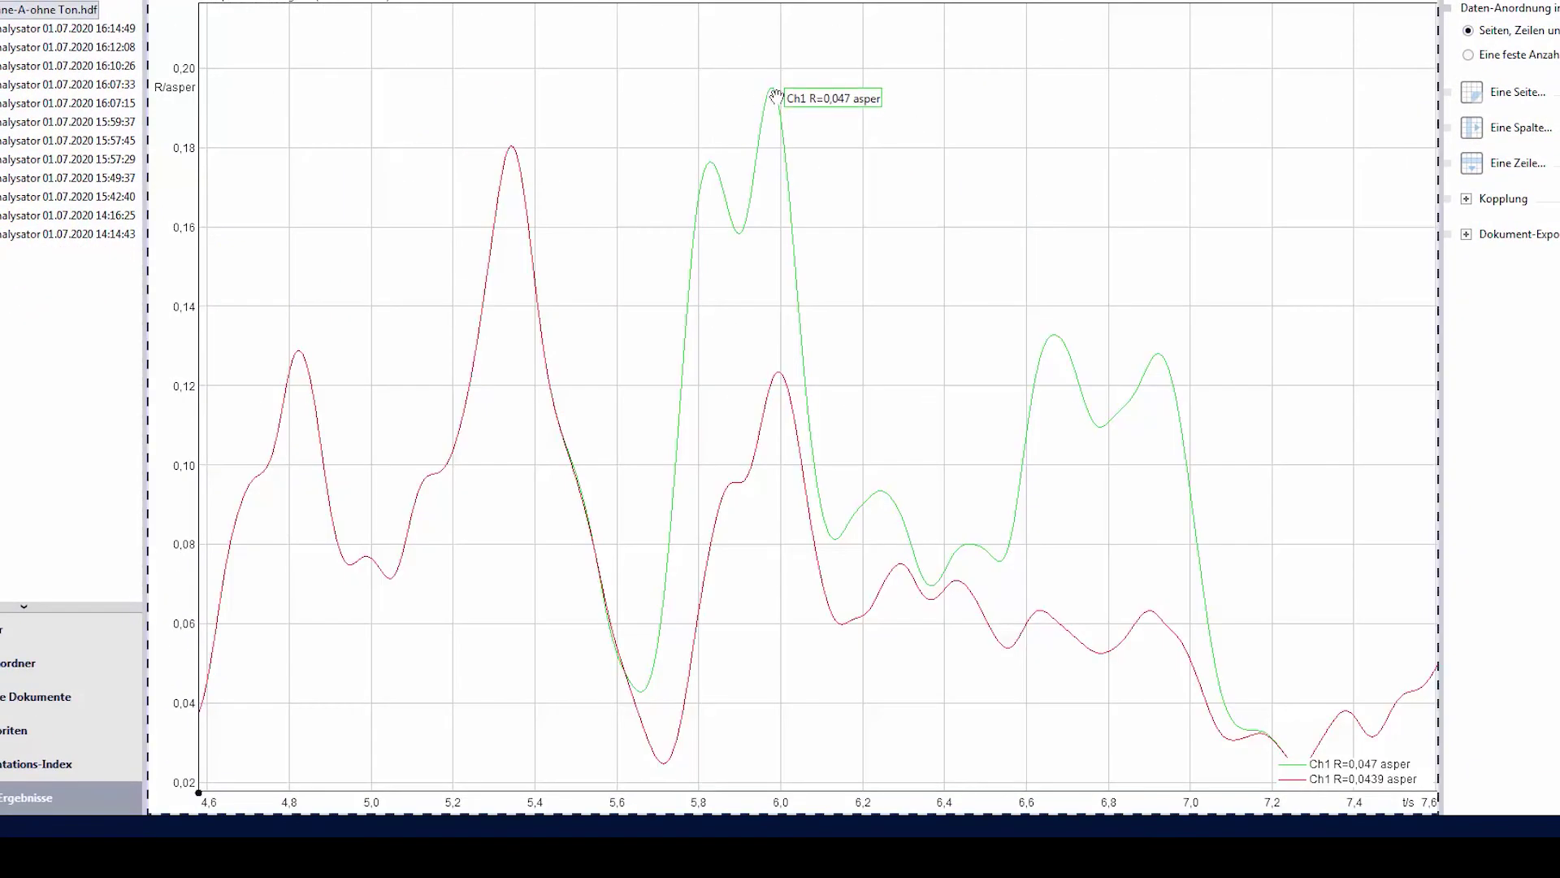